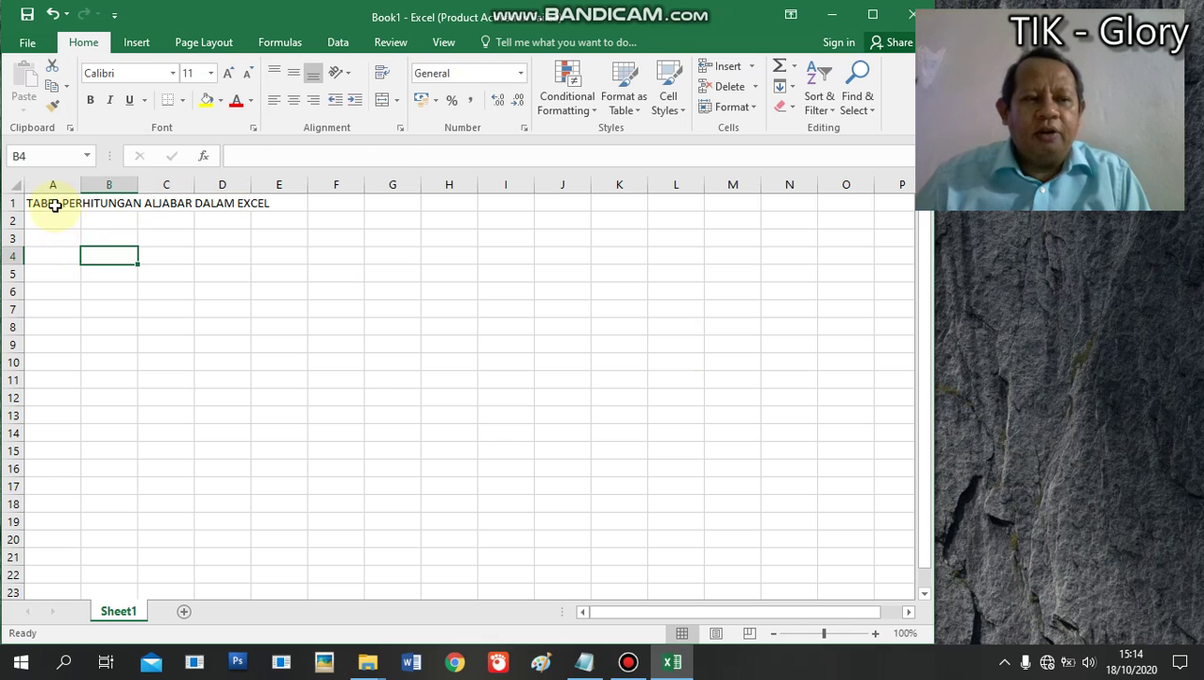
Enter the column headers NO, ANGKA I and ANGKA Ii in cells A2 to C2, below the table title.
click(55, 205)
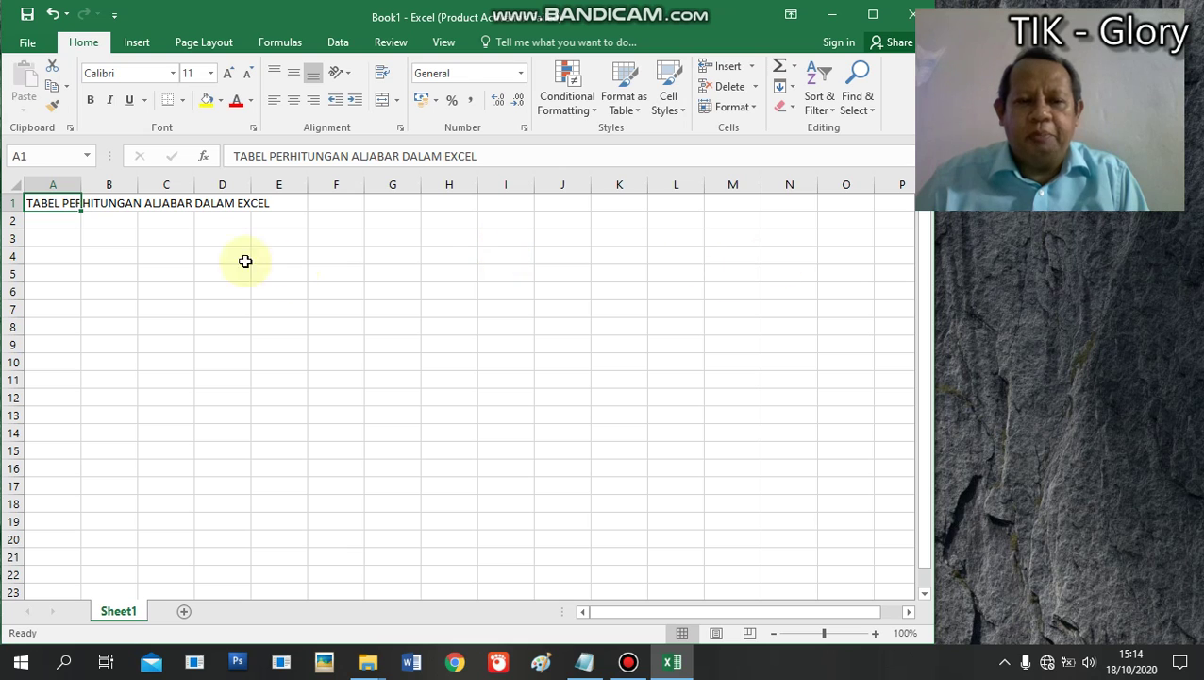
click(67, 219)
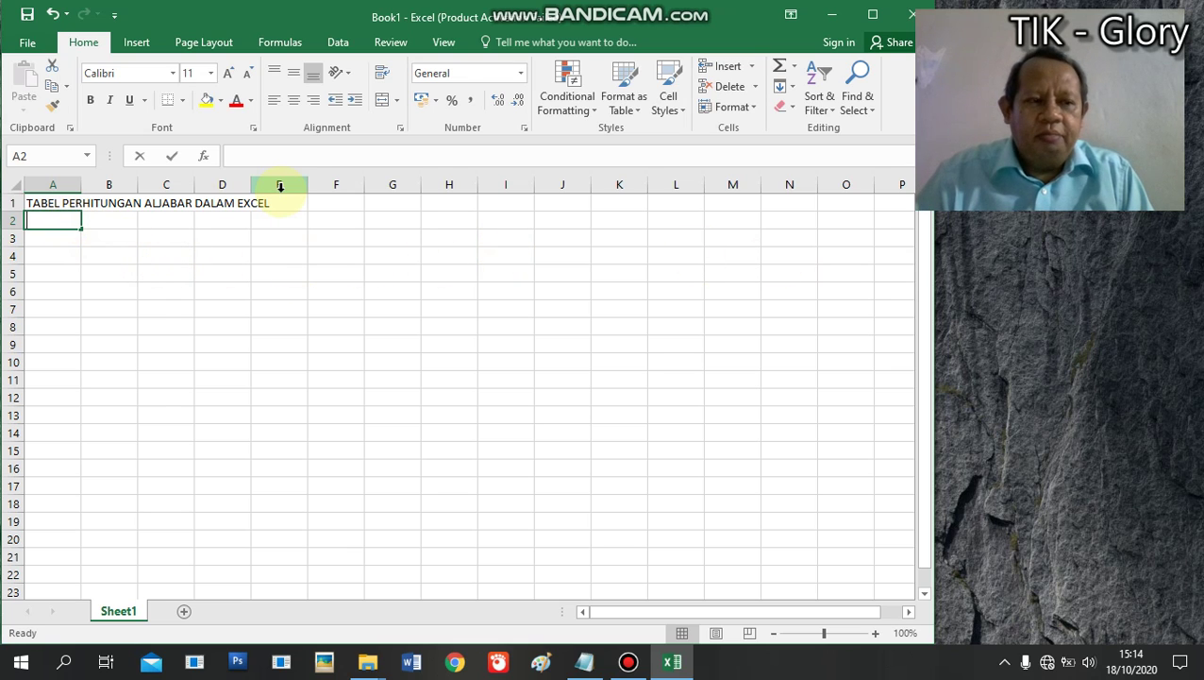
text(NO)
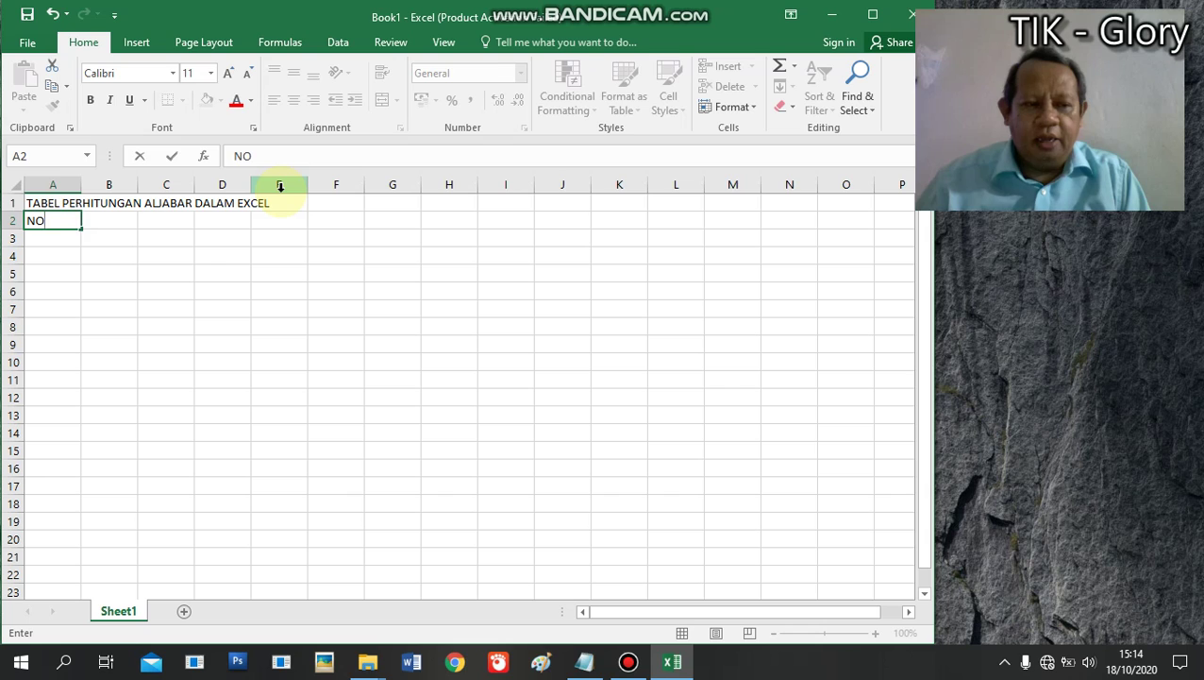
key(Tab)
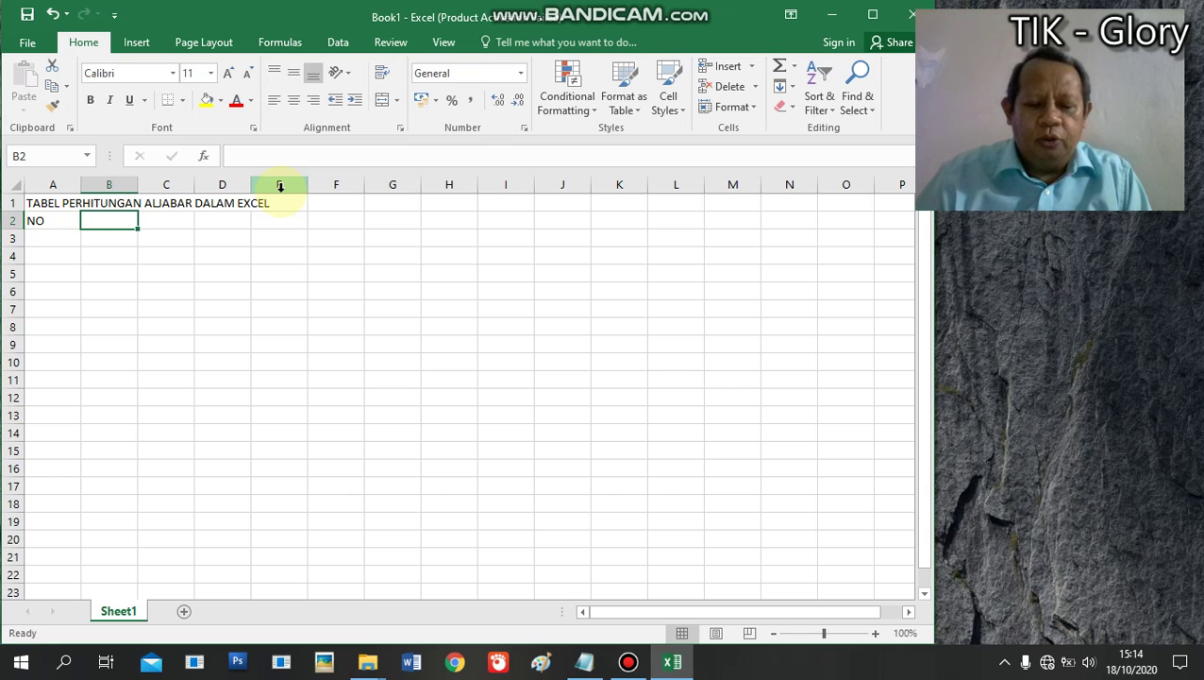
text(ANGKA I)
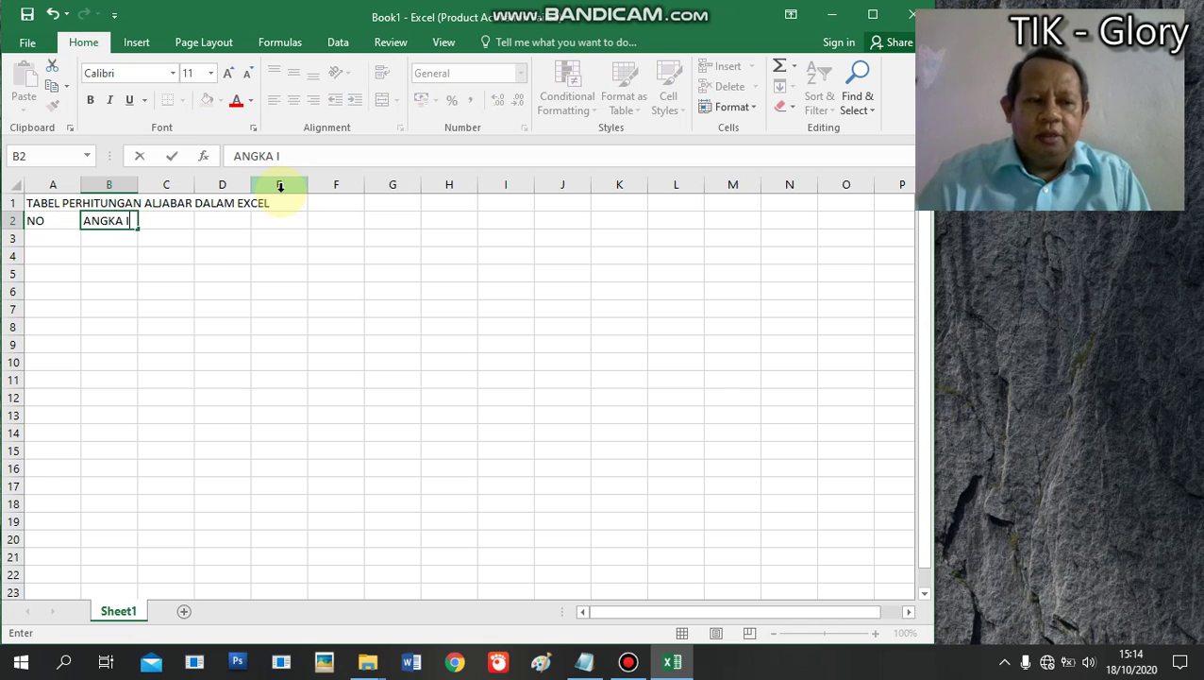
key(Return)
key(Up)
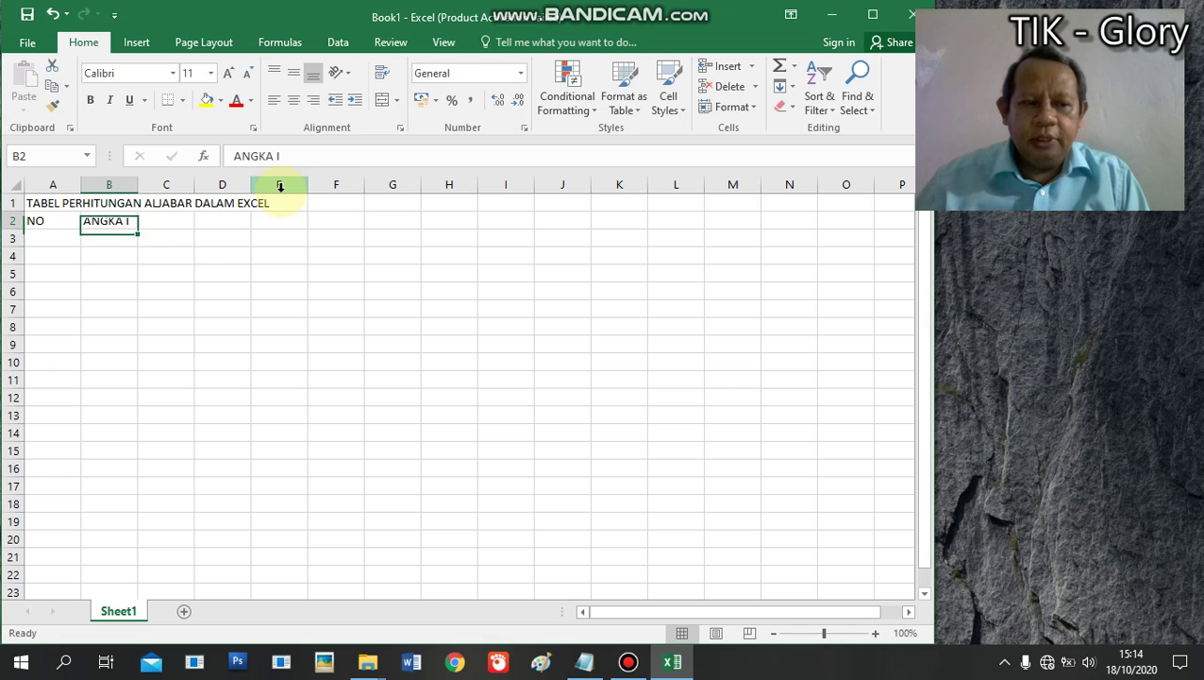
key(Right)
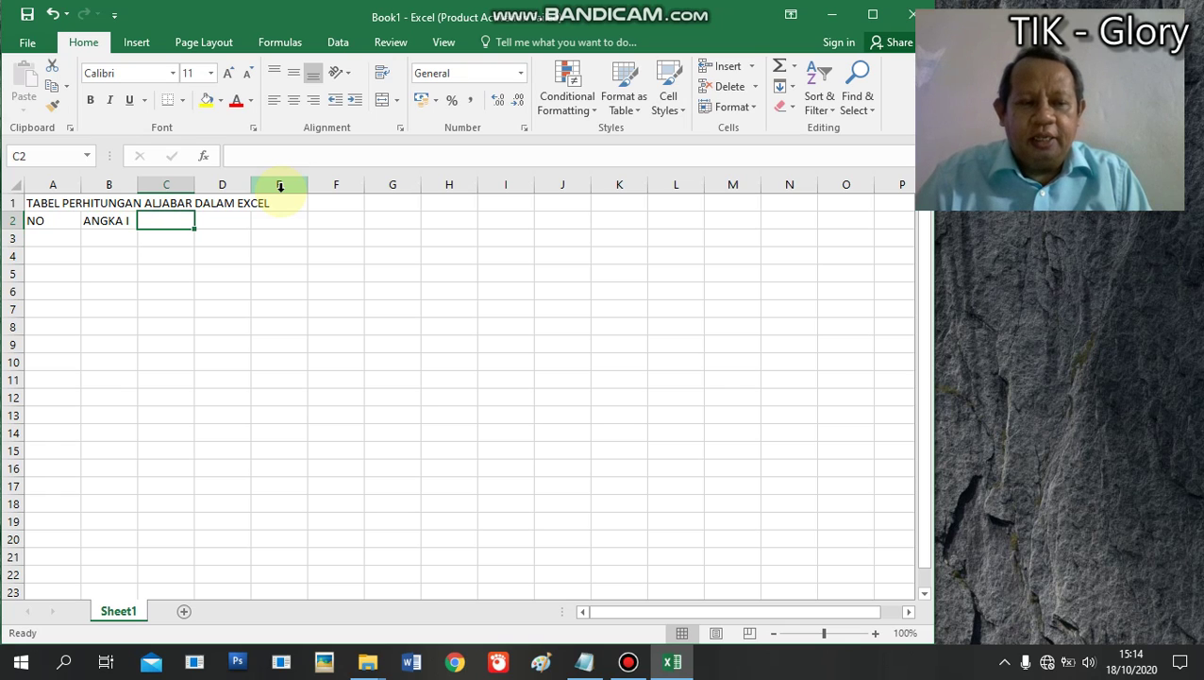
text(ANGKA Ii)
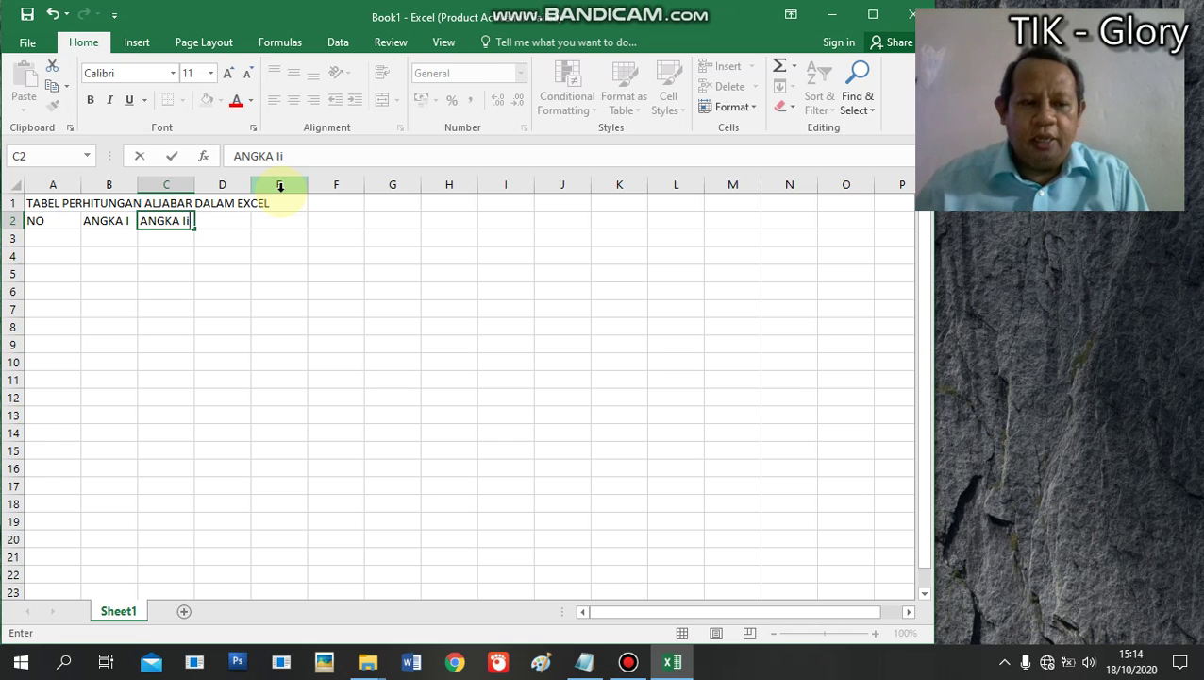
key(Tab)
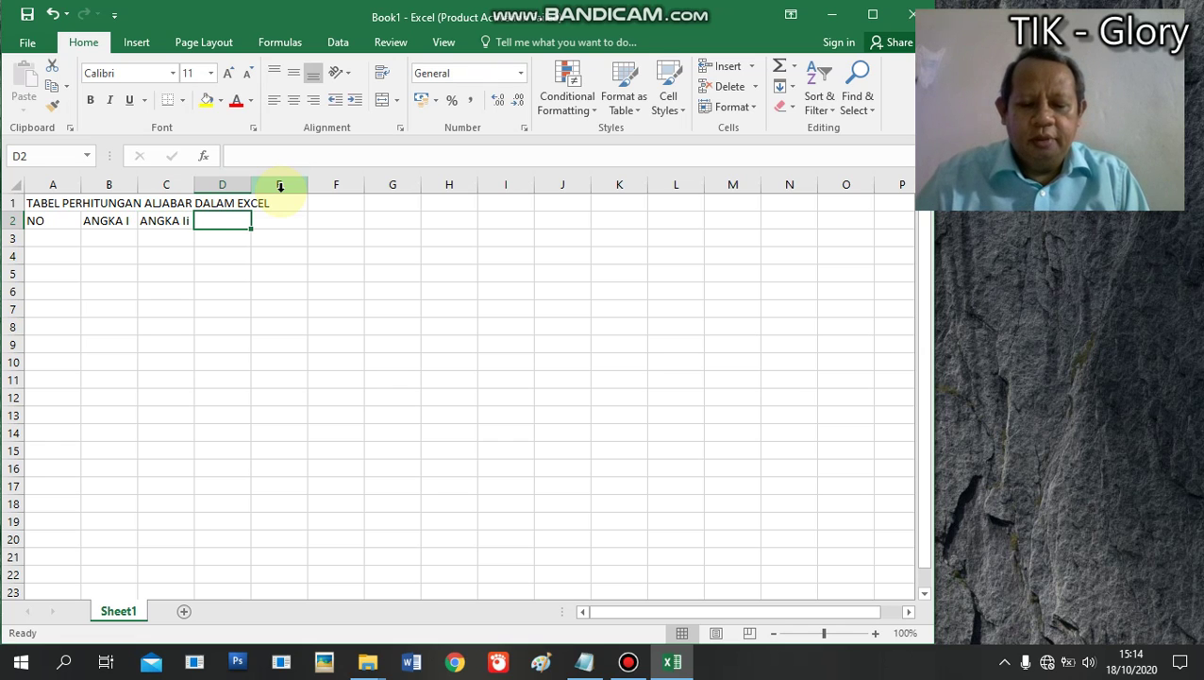
Enter the headers PENJUMLAHAN, PERKALIAN, PEMBAGIAN and PENGURANGAN in cells D2 to G2.
text(PER)
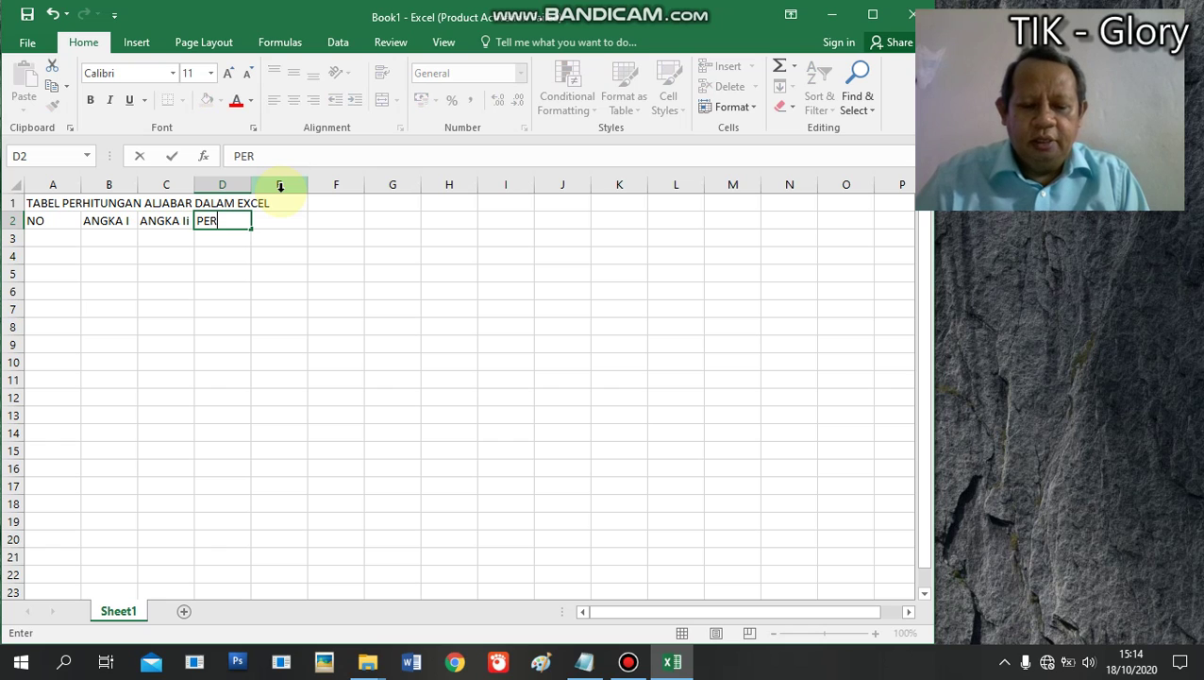
text(JUMLA)
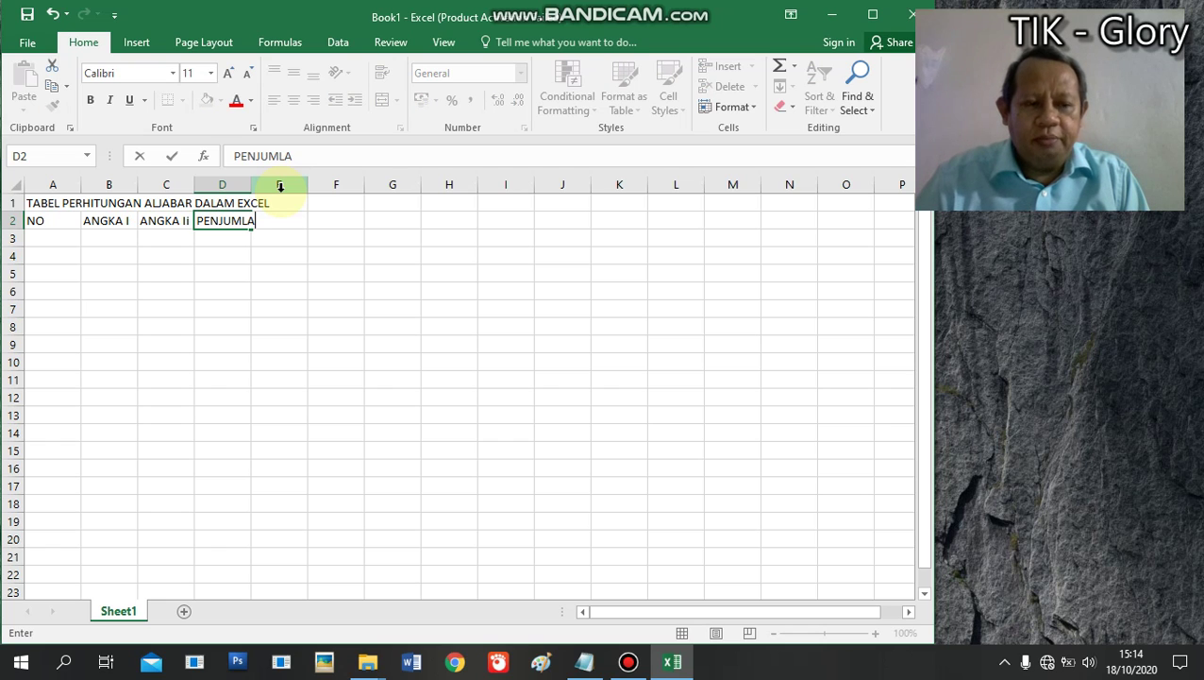
text(HAN)
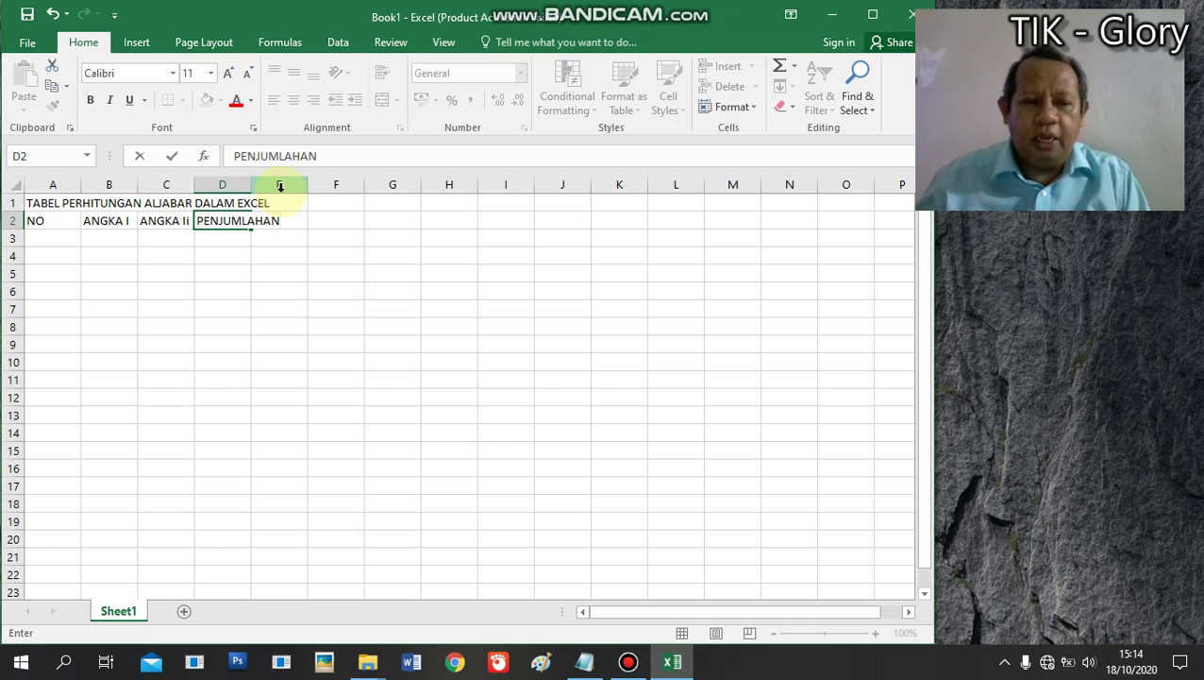
key(Tab)
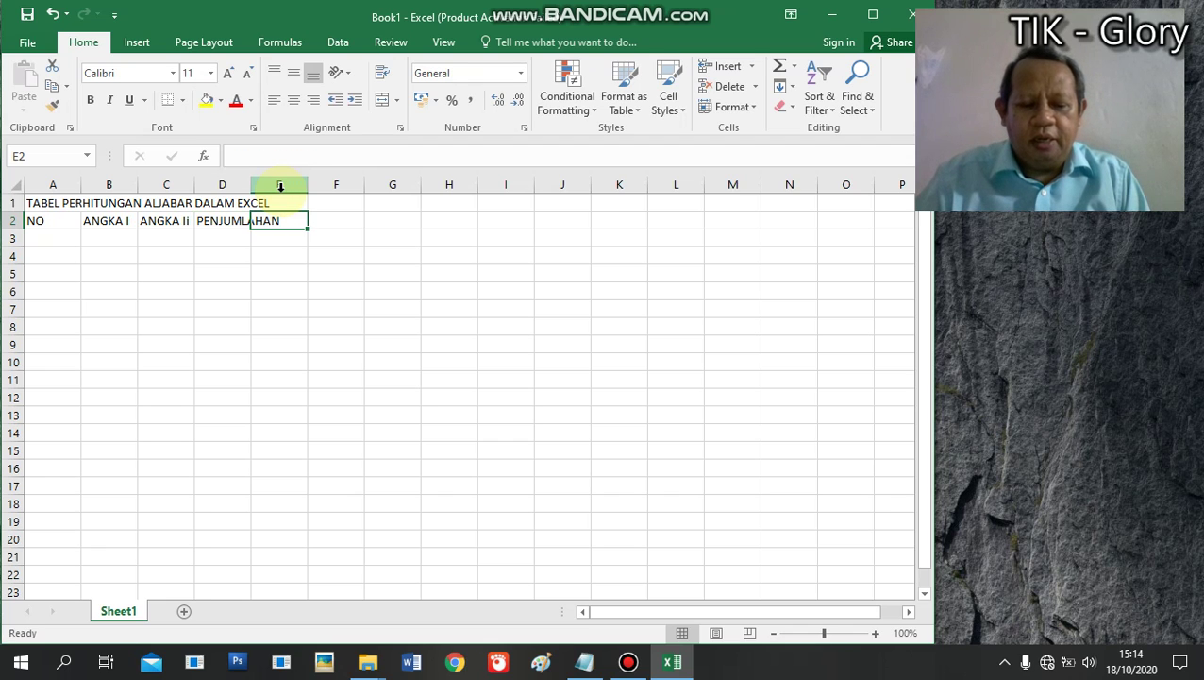
text(PERKALIAN)
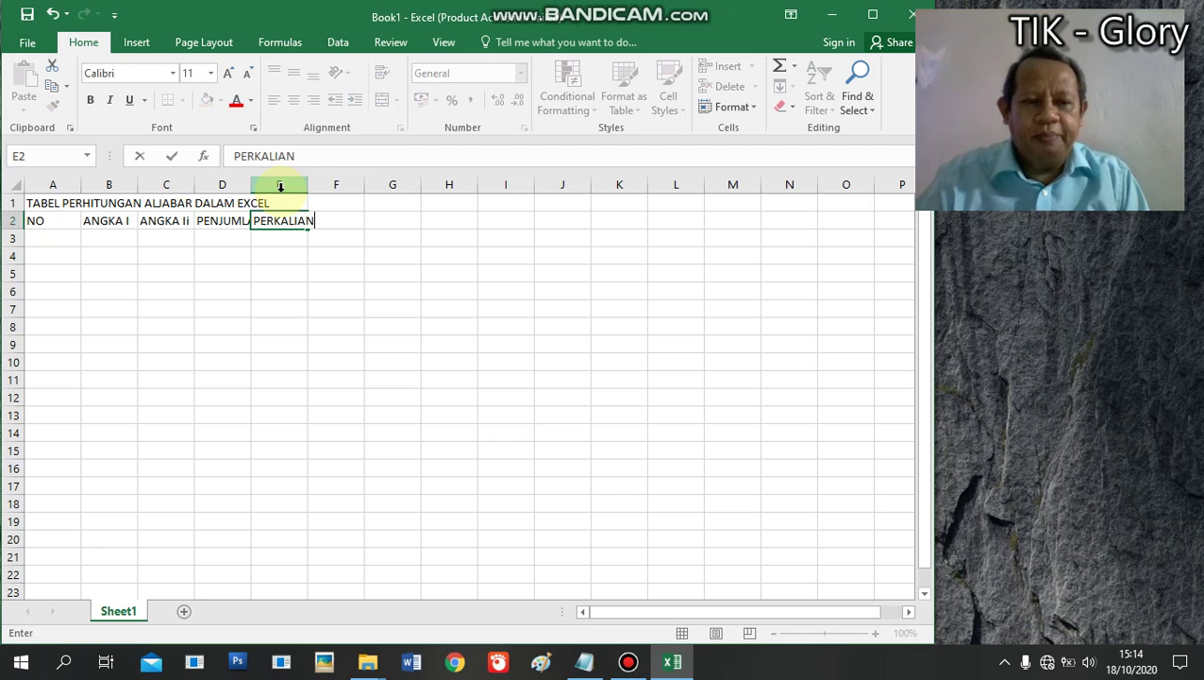
key(Tab)
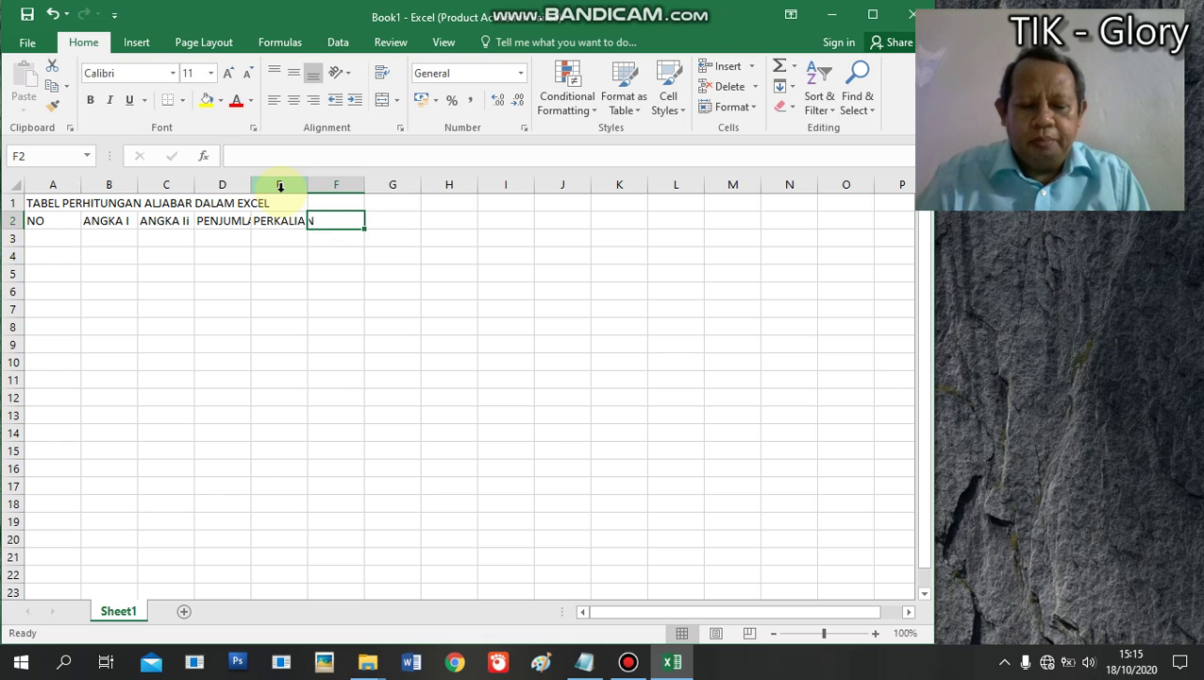
text(PEMBAGIA)
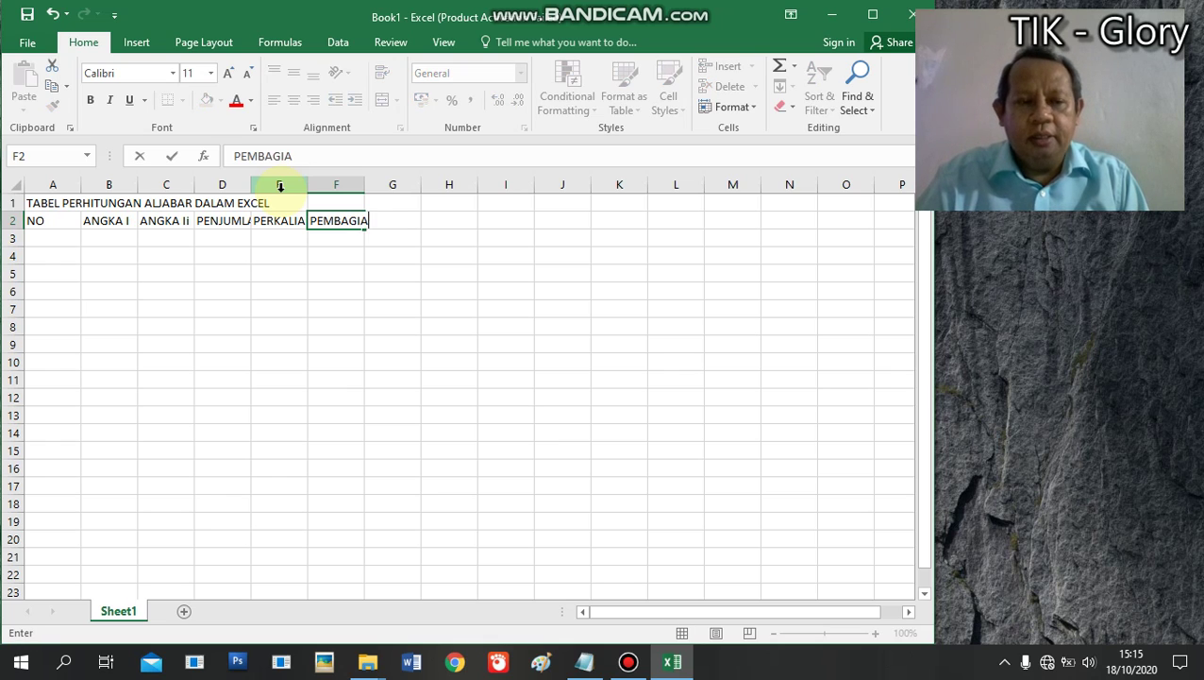
text(N)
key(Tab)
text(PE)
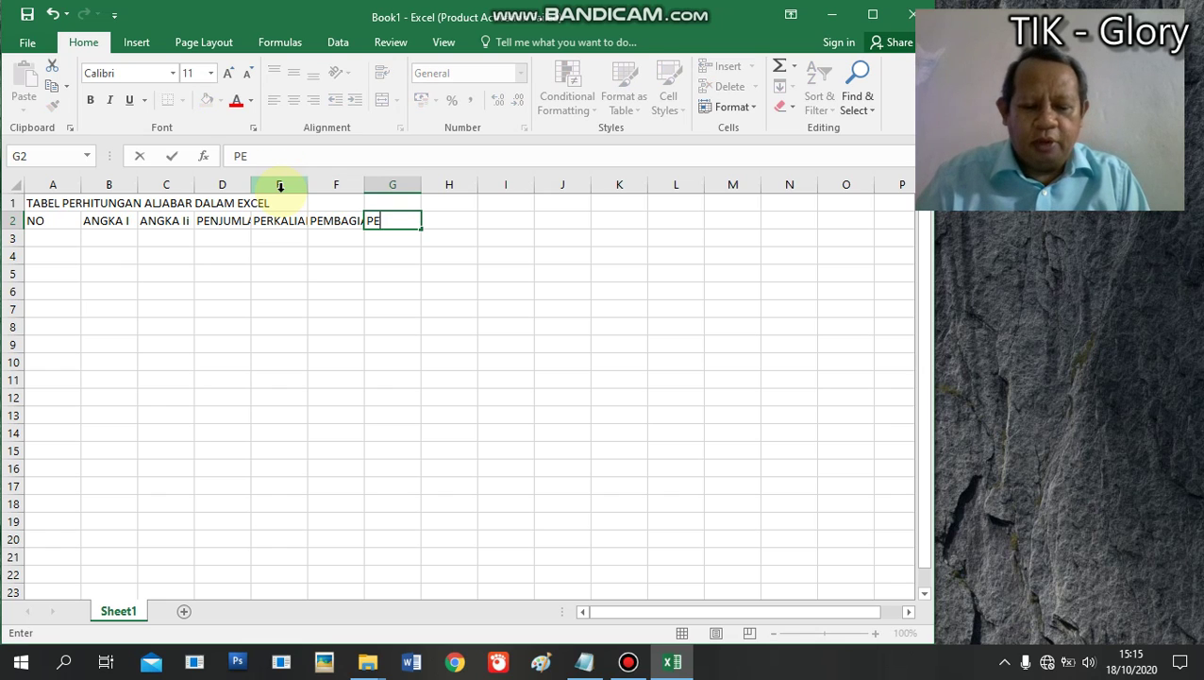
text(NGURANGAN)
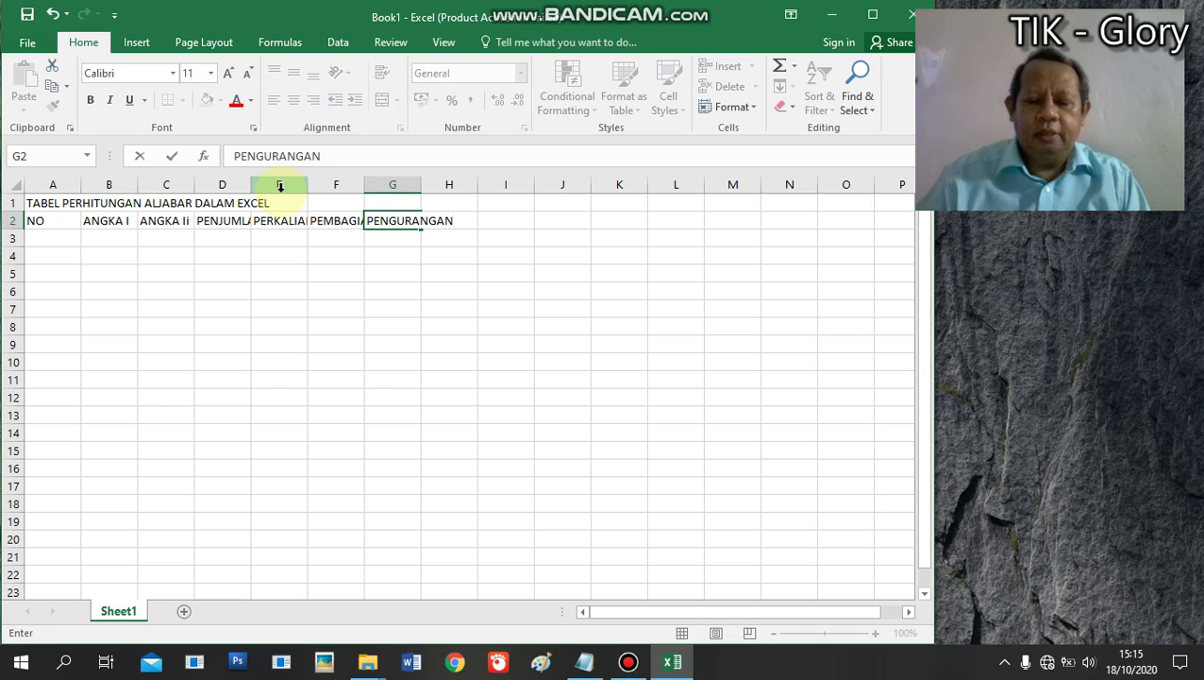
key(Return)
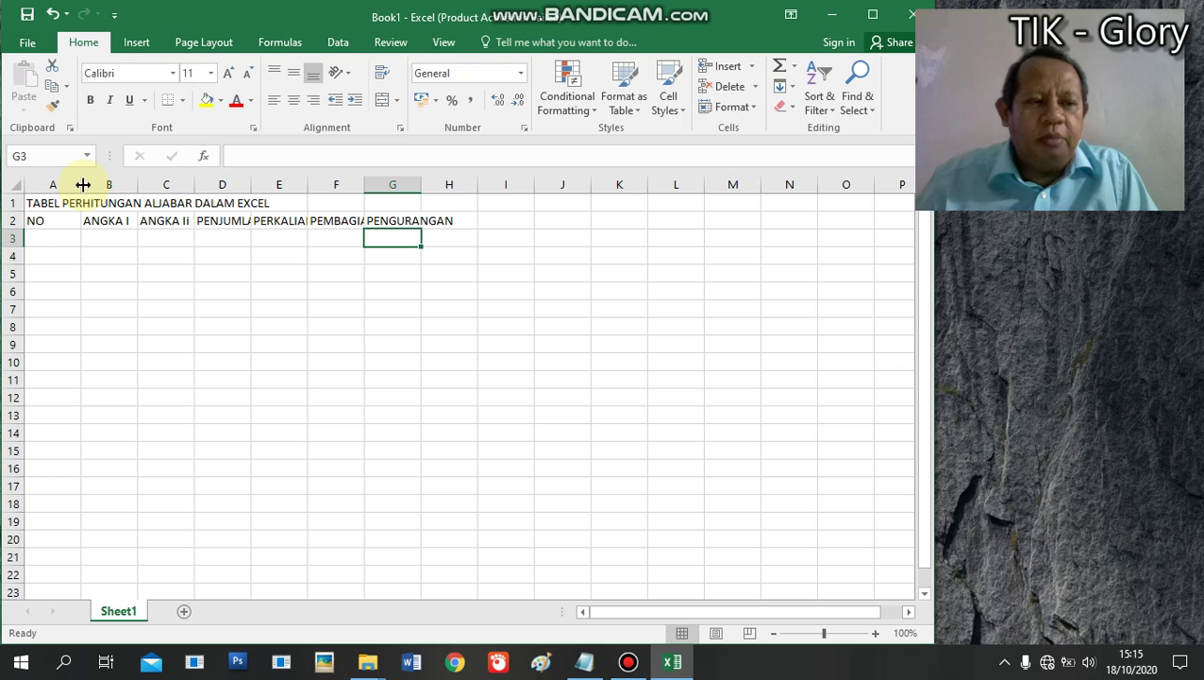
Narrow column A to about half its width so it suits the short NO header.
click(45, 220)
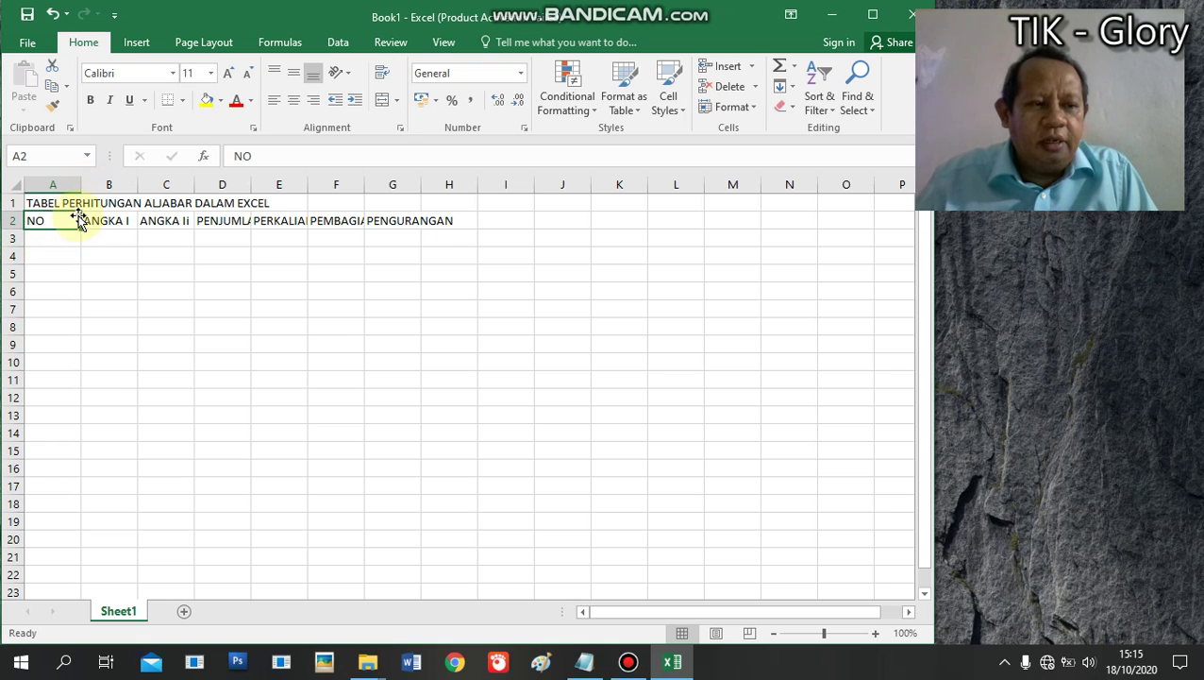
drag(83, 184, 55, 193)
click(94, 220)
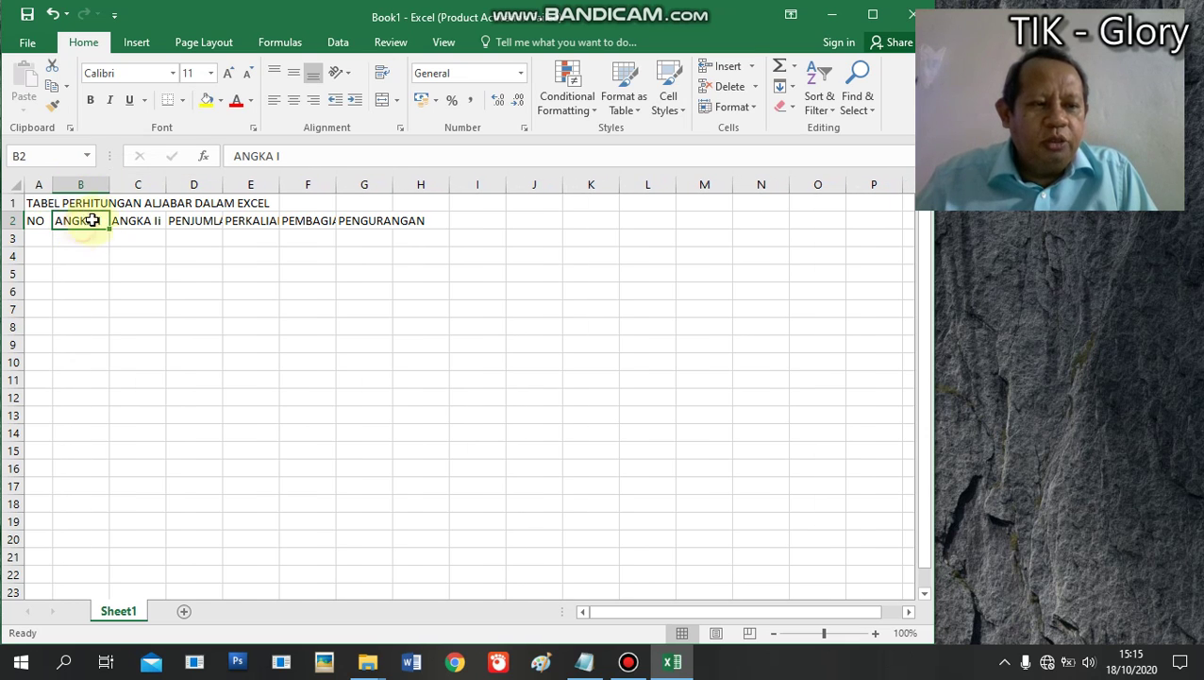
Correct the header in cell C2 to ANGKA II with a capital final letter.
click(132, 219)
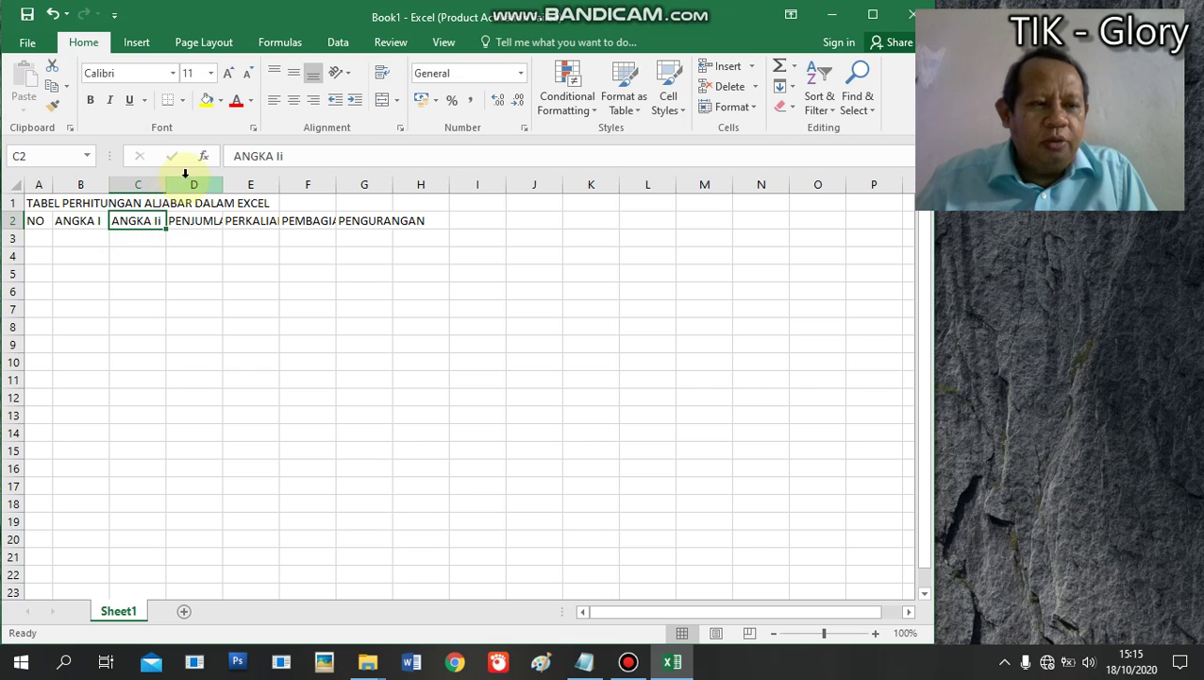
click(322, 156)
key(BackSpace)
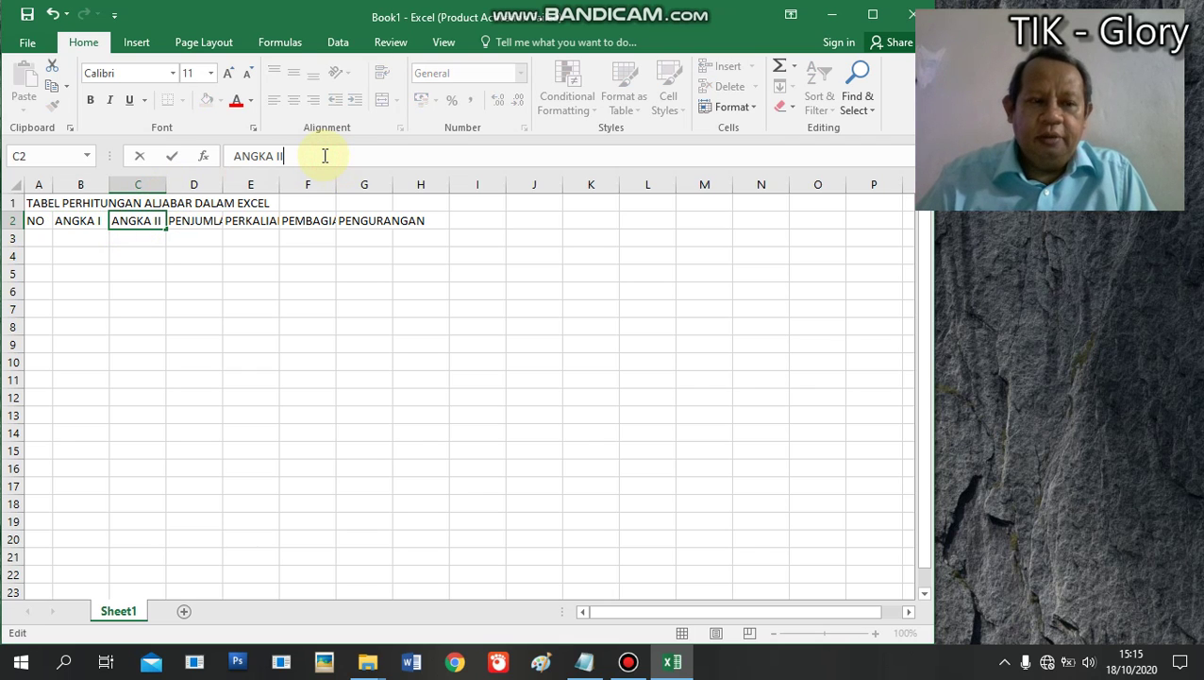
text(I)
key(Return)
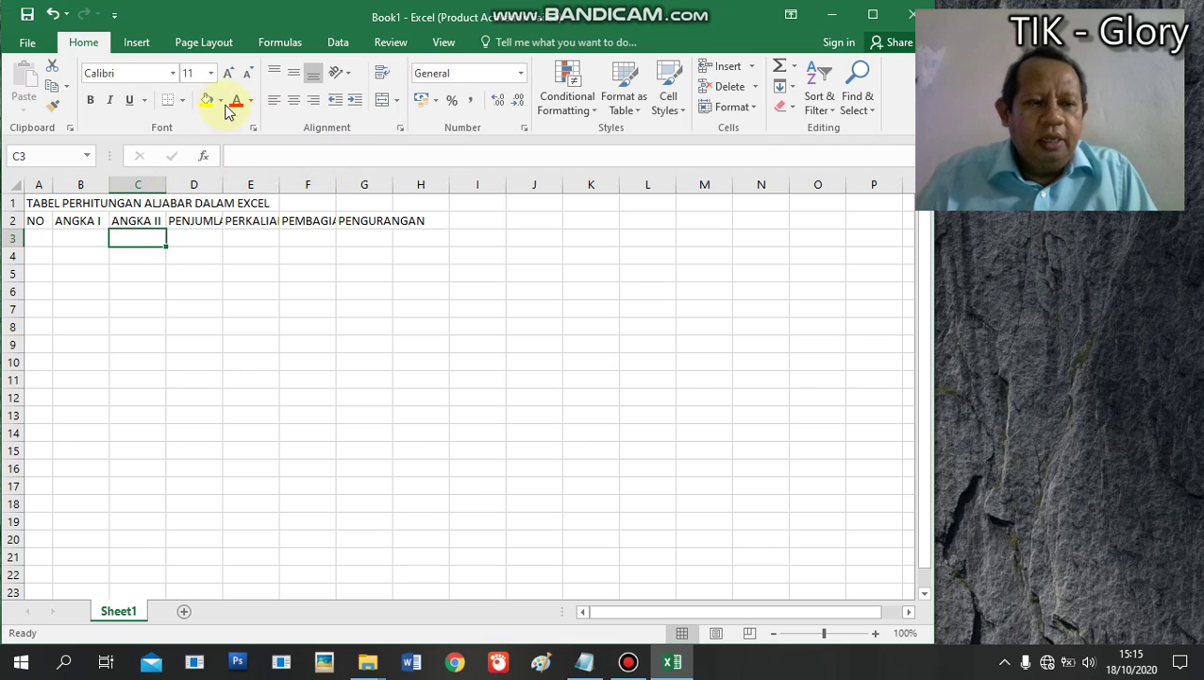
Widen columns D, E, F and G so that each column fits its full header text.
click(204, 223)
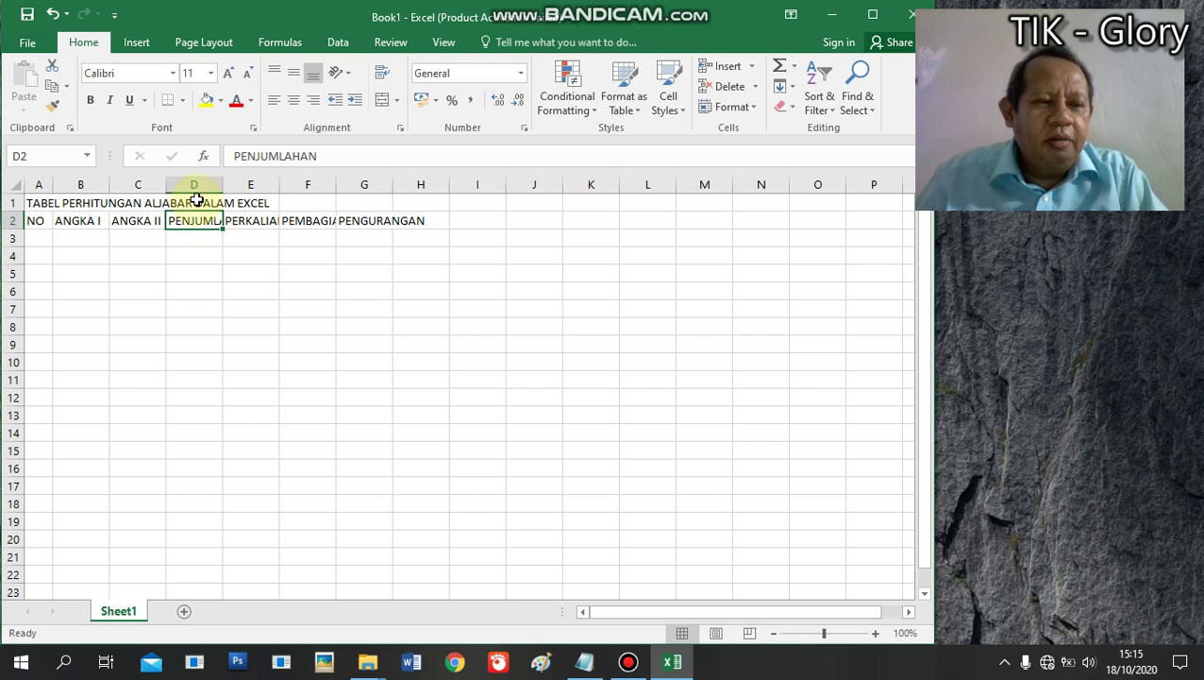
drag(225, 184, 264, 185)
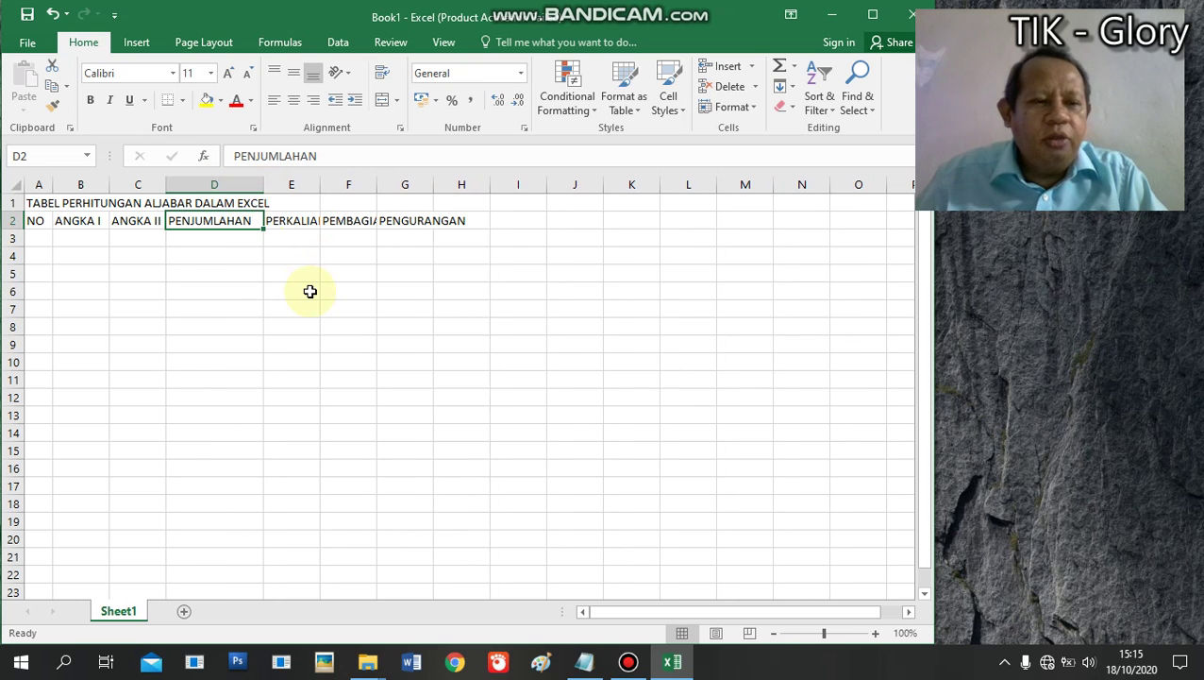
click(305, 222)
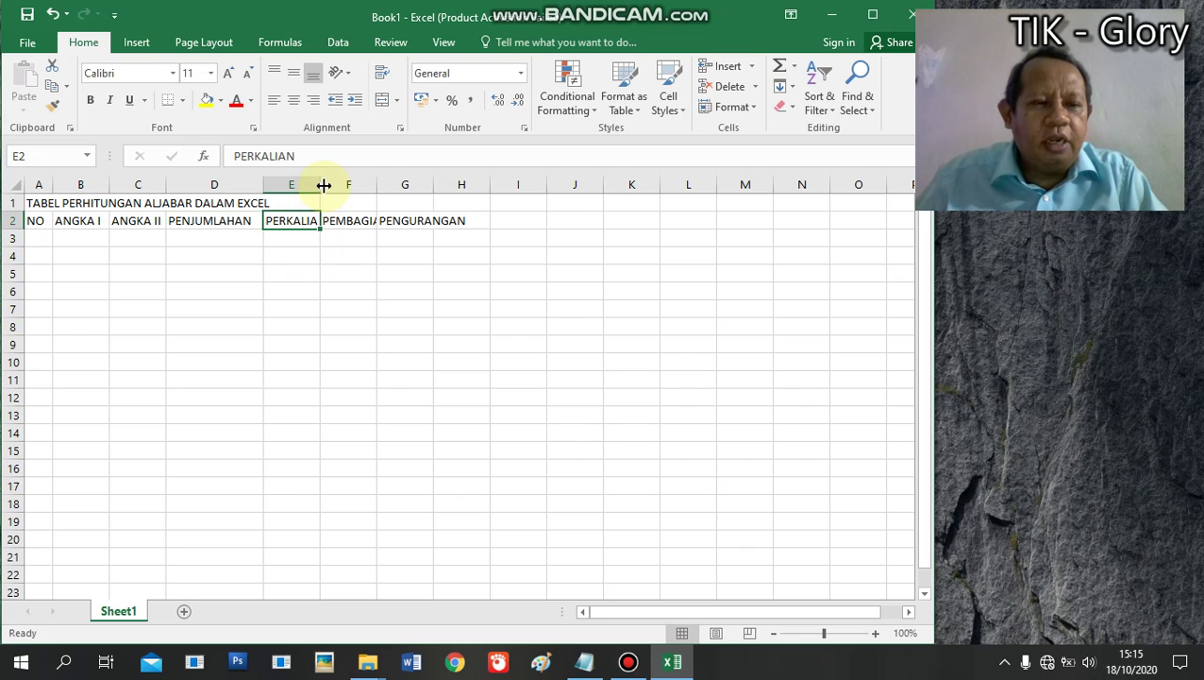
double_click(321, 184)
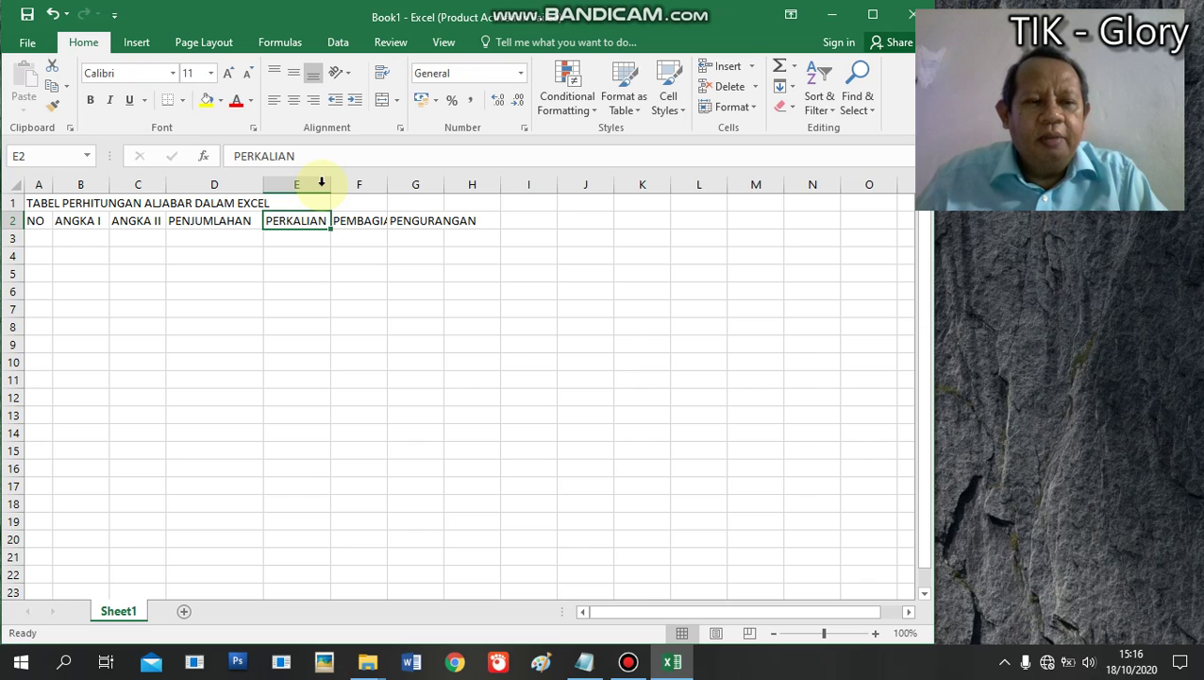
click(351, 221)
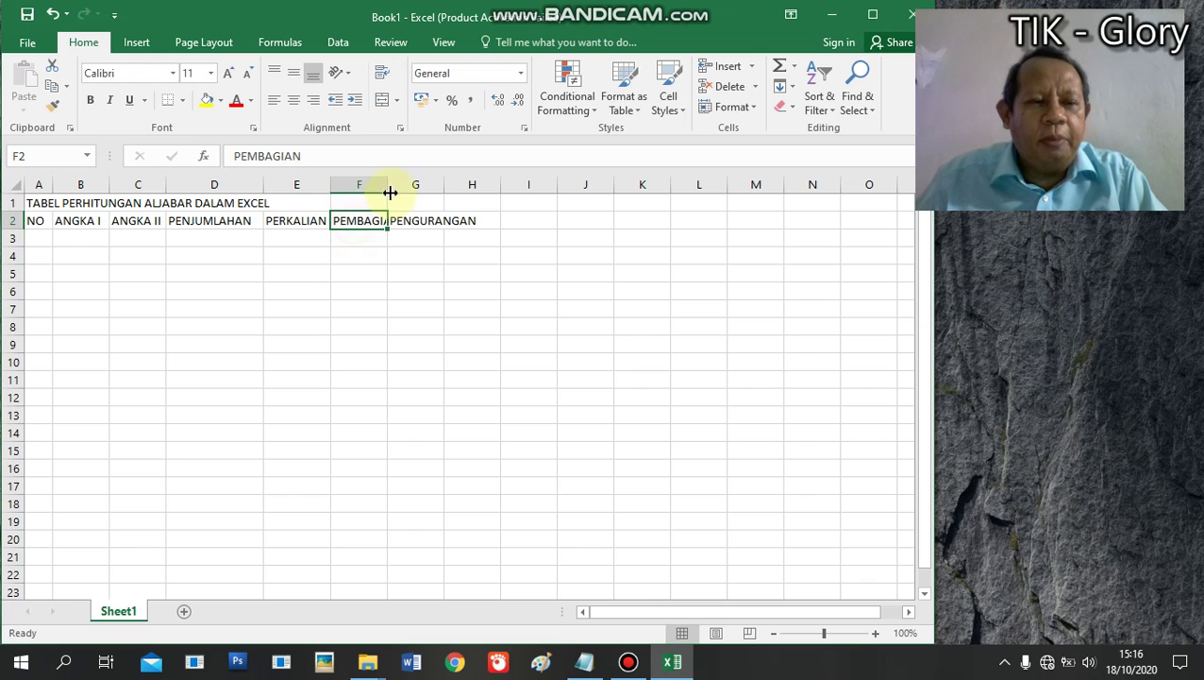
double_click(386, 184)
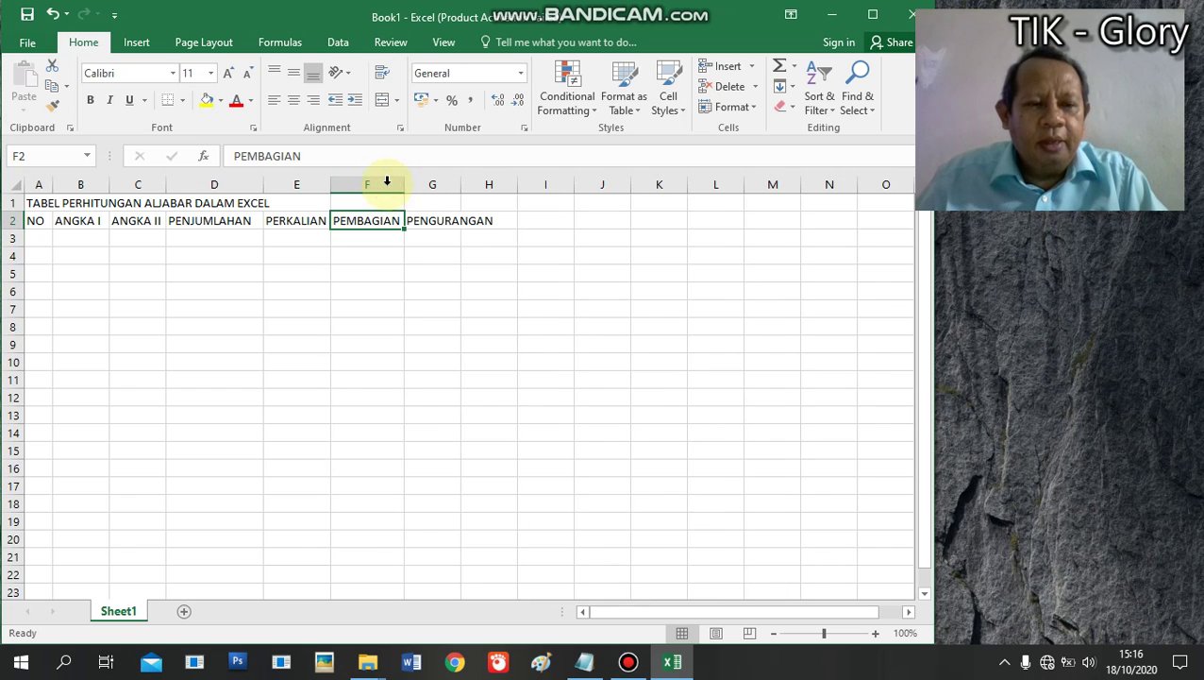
click(437, 223)
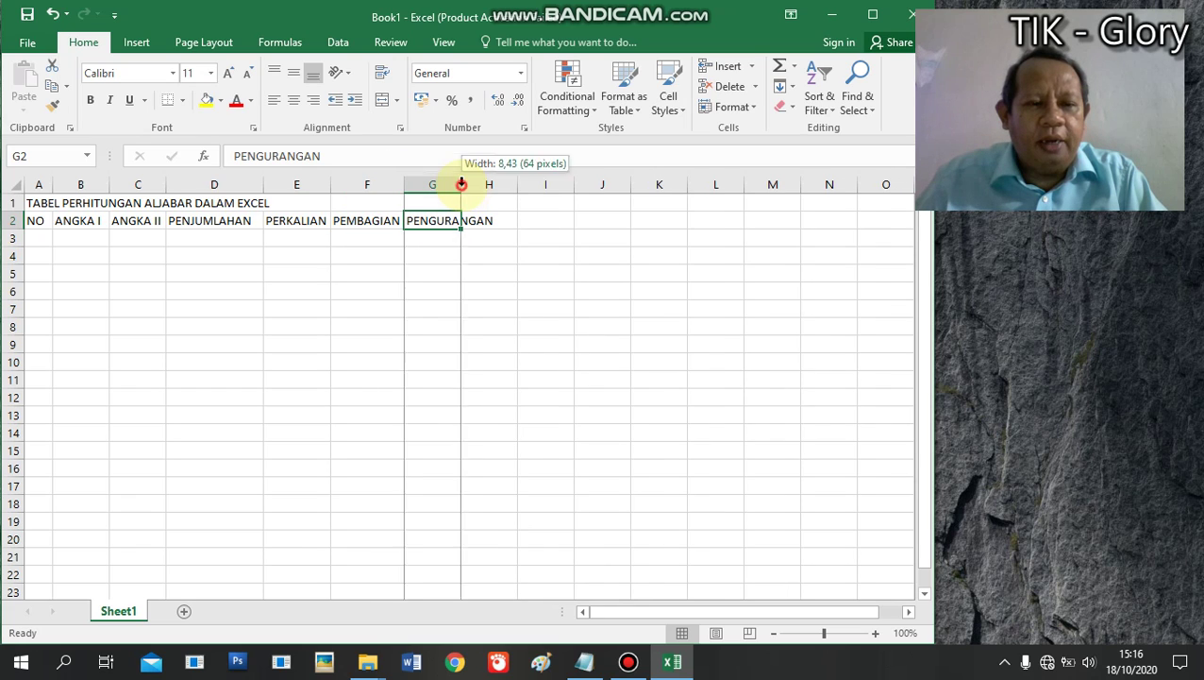
double_click(461, 184)
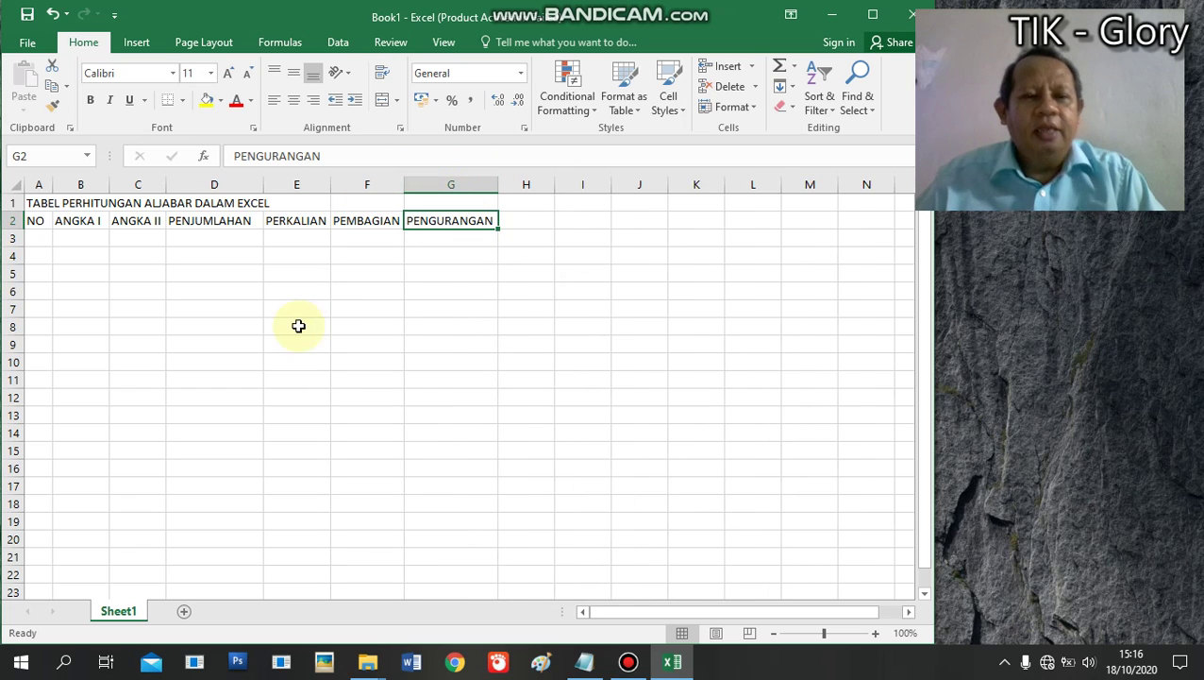
Merge and center the table title across cells A1 to G1.
click(267, 327)
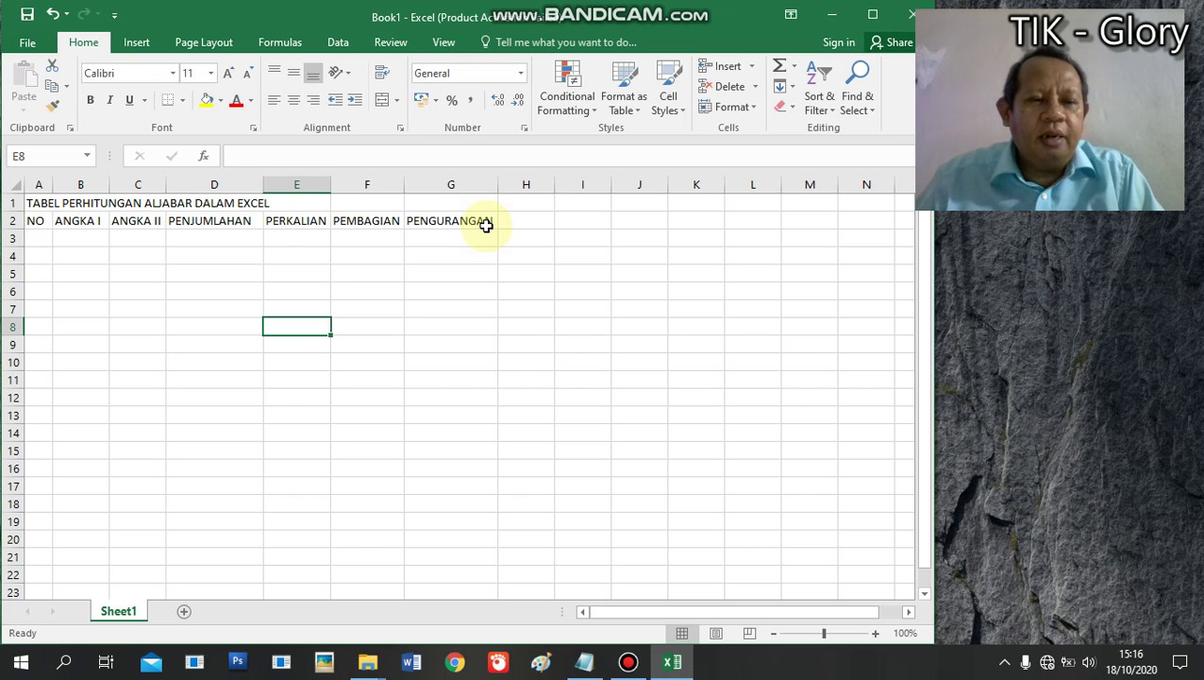
click(36, 202)
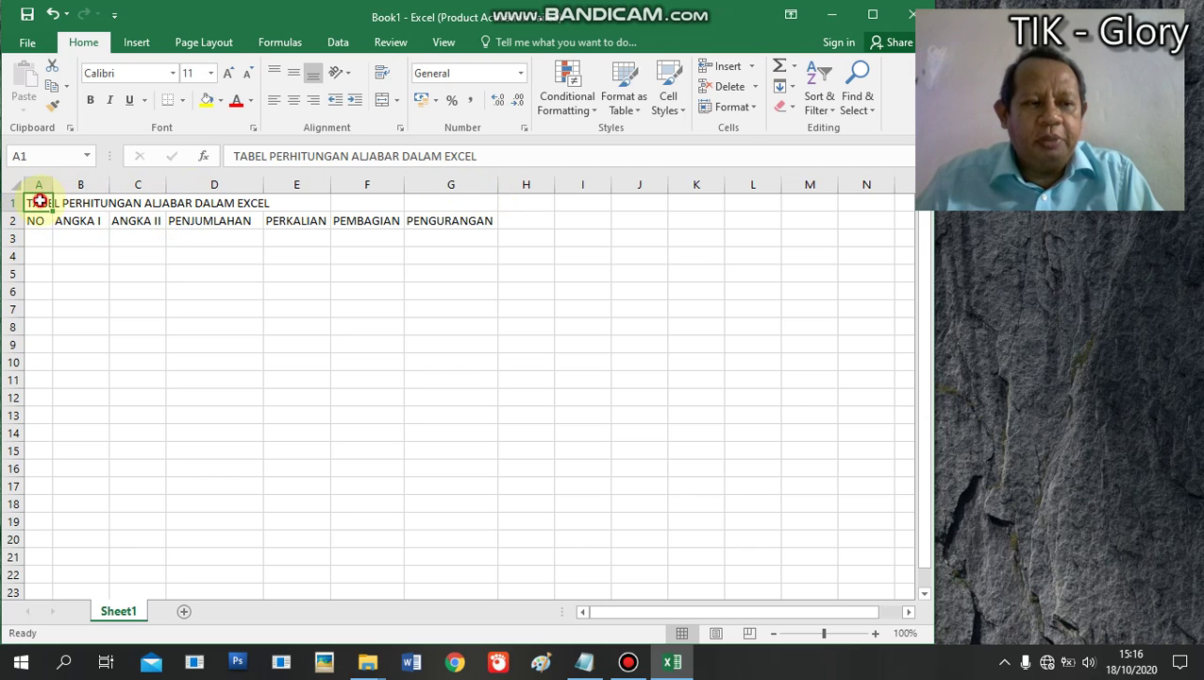
drag(38, 200, 438, 197)
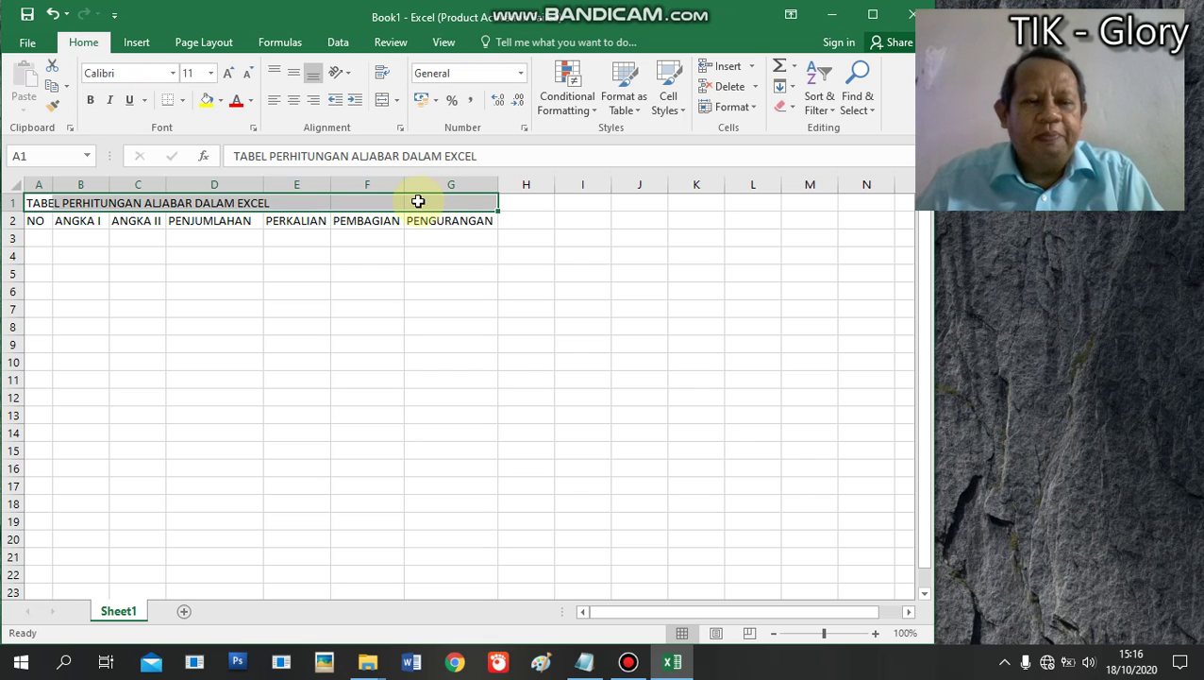
click(400, 104)
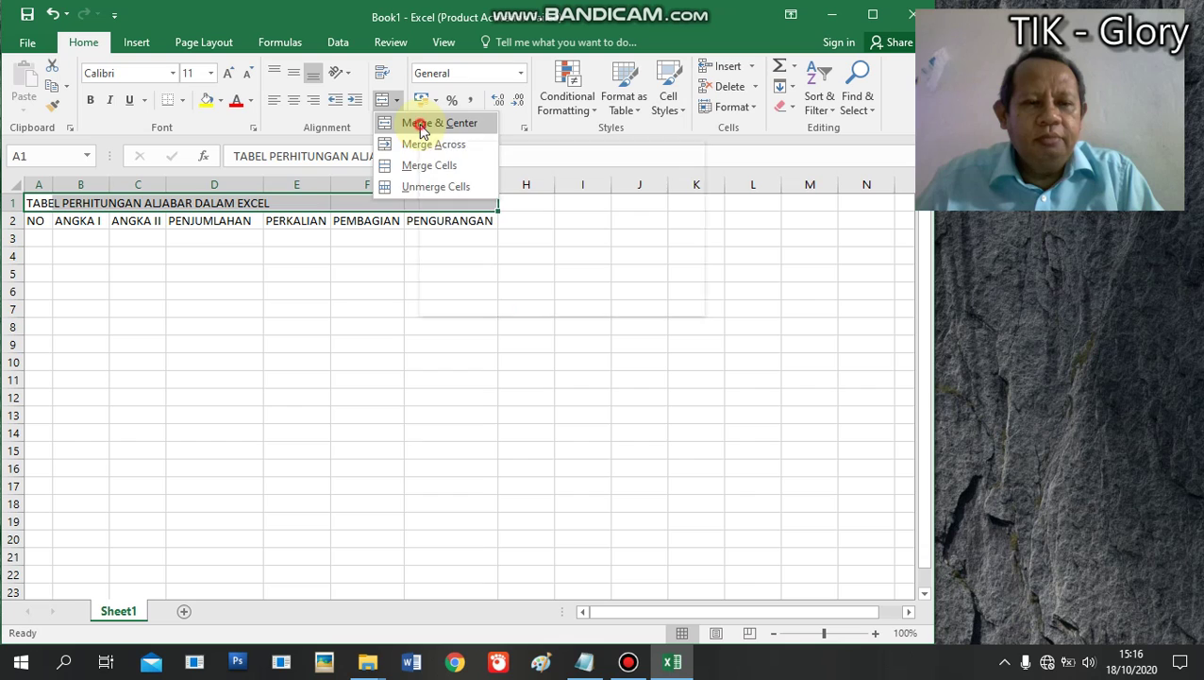
click(422, 123)
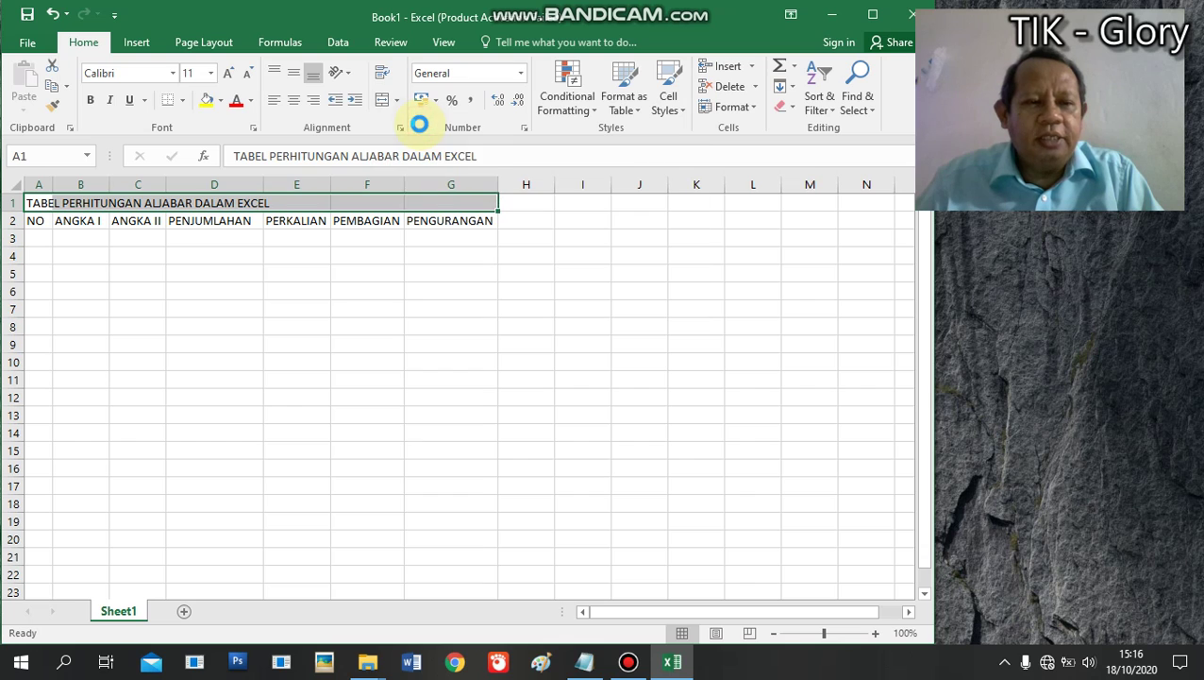
click(355, 345)
click(100, 203)
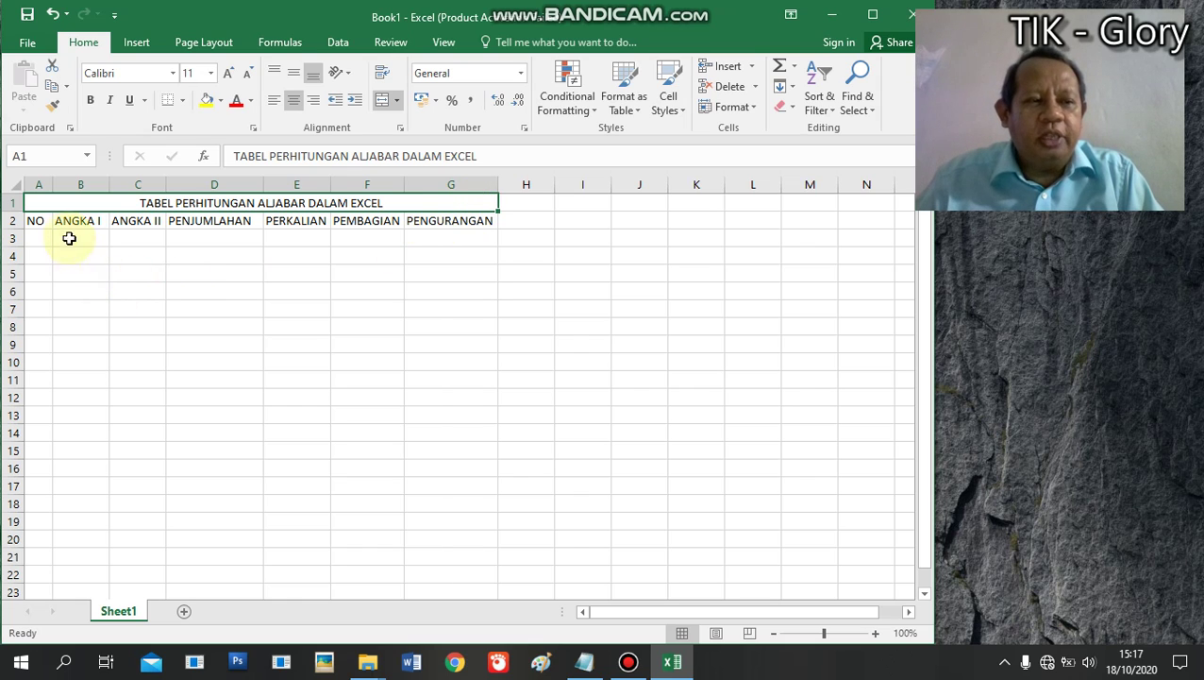
Number the table rows in the NO column by entering 1 and 2 and extending the series to 10 in A3 to A12.
click(38, 221)
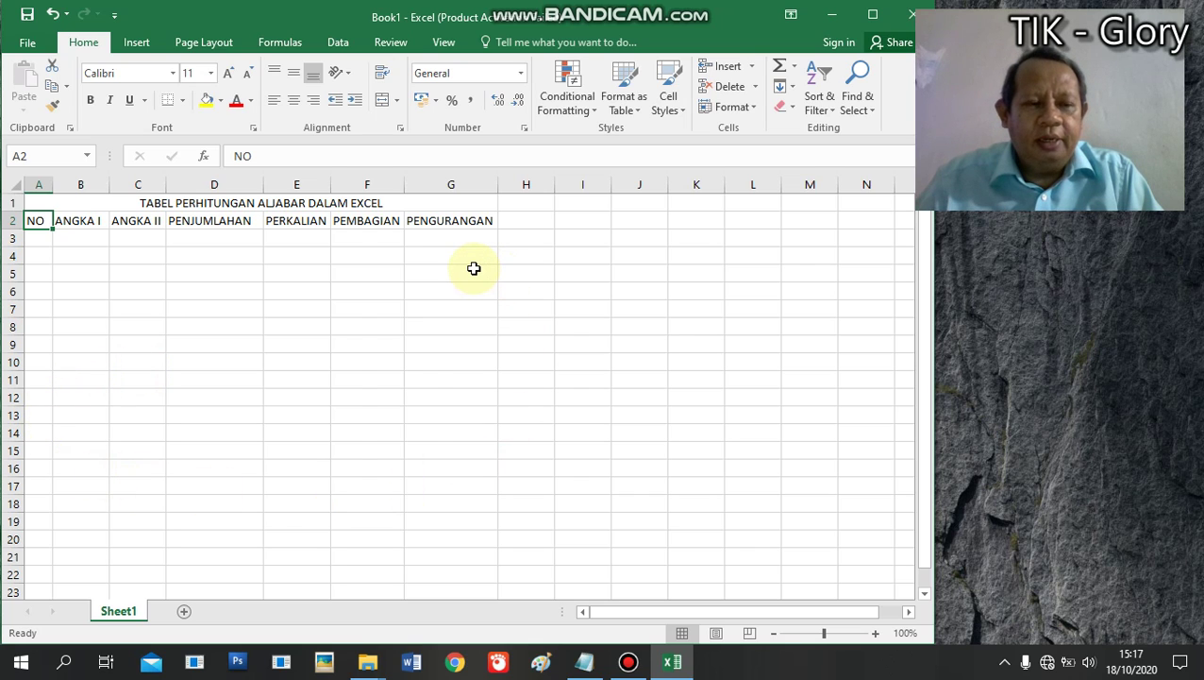
click(44, 236)
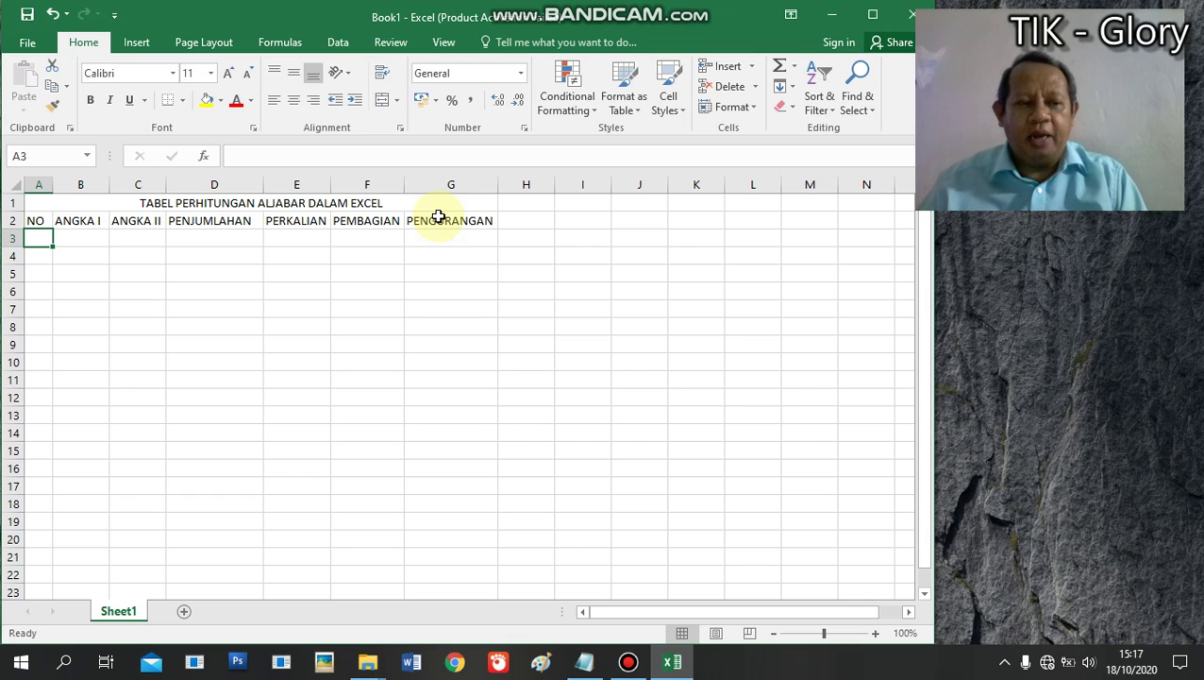
text(1)
key(Return)
text(2)
key(Return)
key(Up)
key(Up)
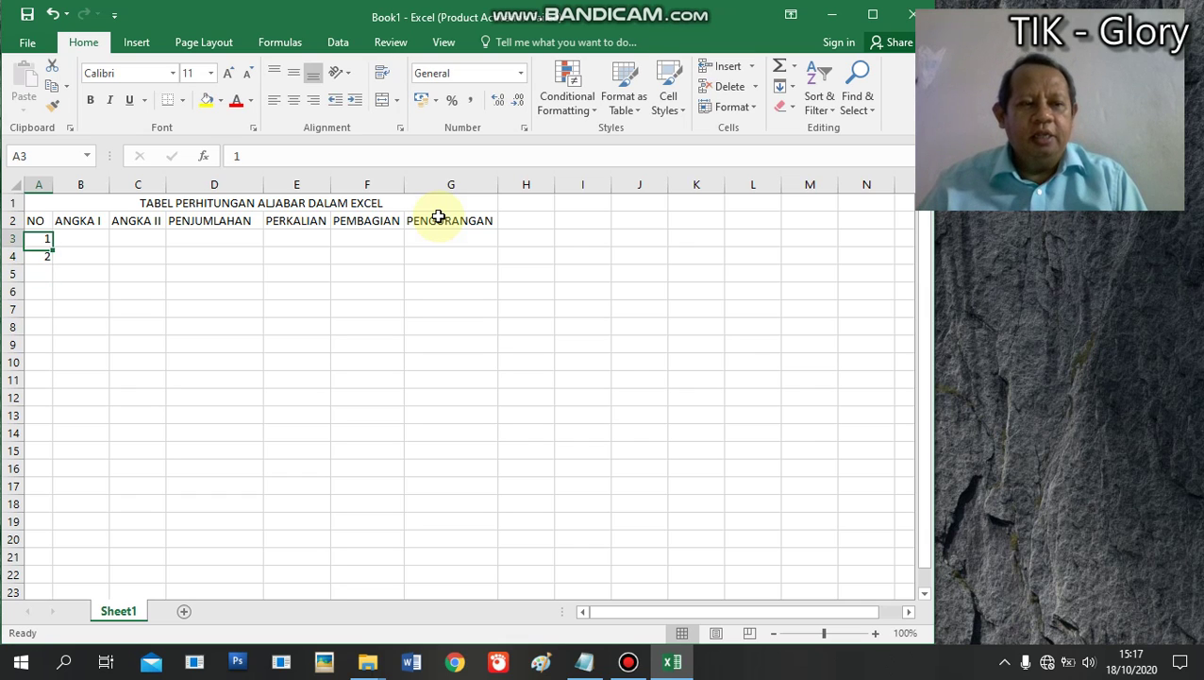
key(shift+Down)
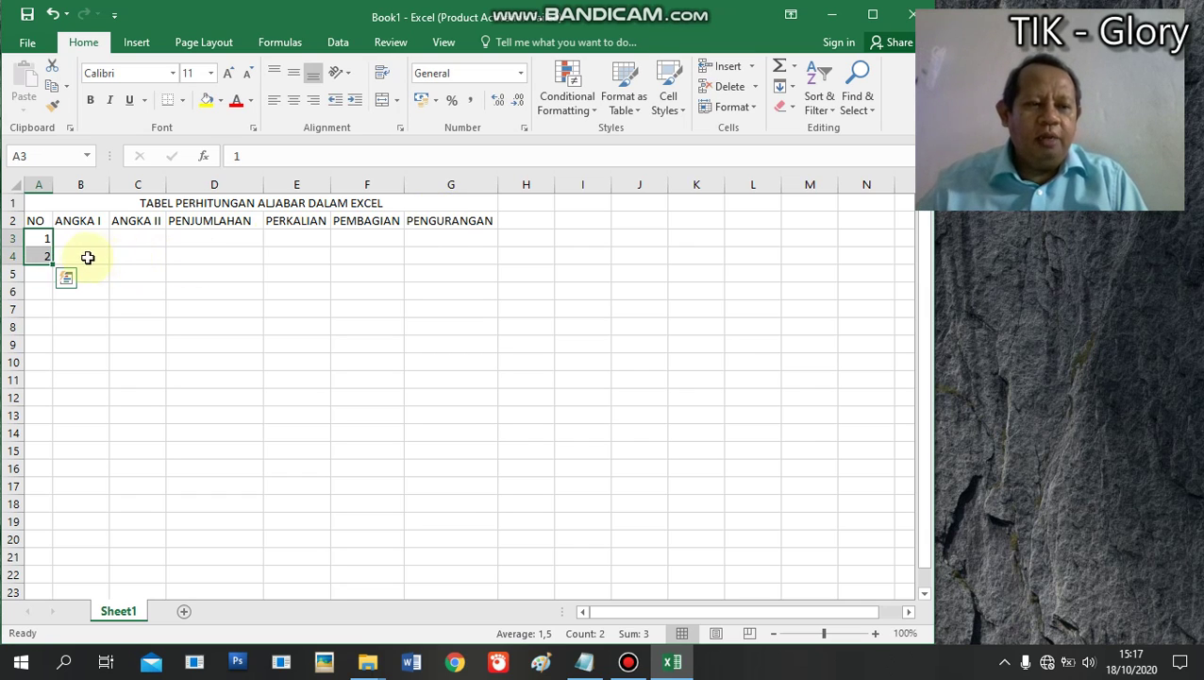
drag(54, 266, 34, 404)
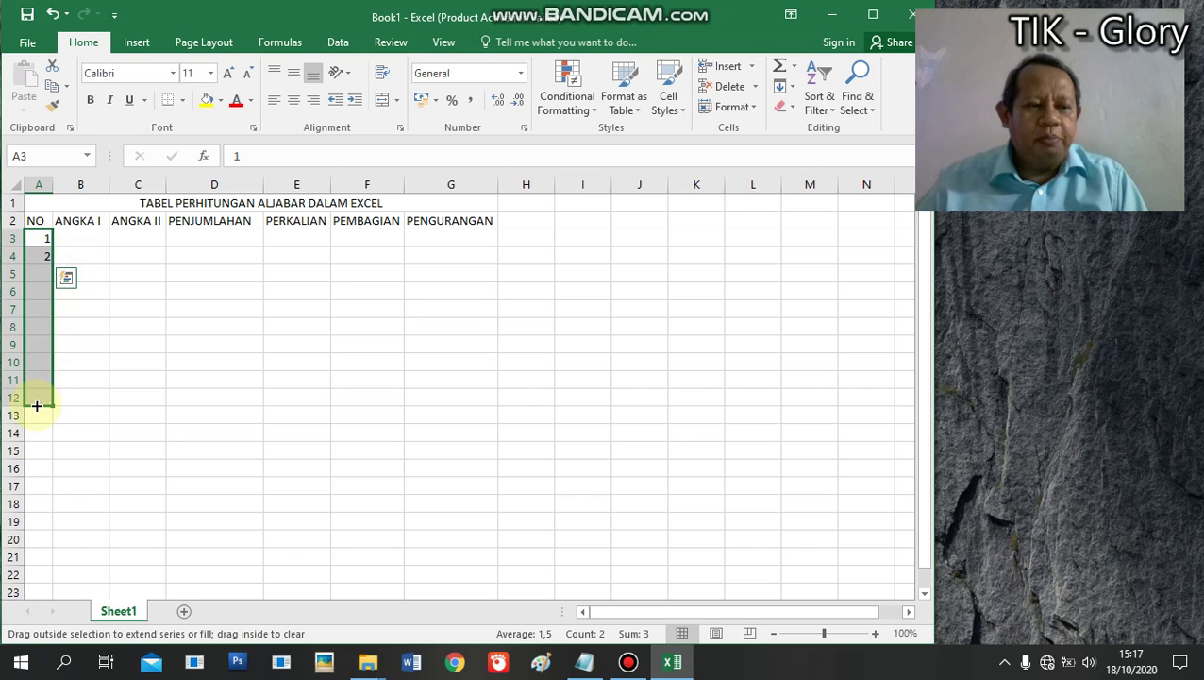
Apply all borders to the table range A2 to G12.
click(43, 220)
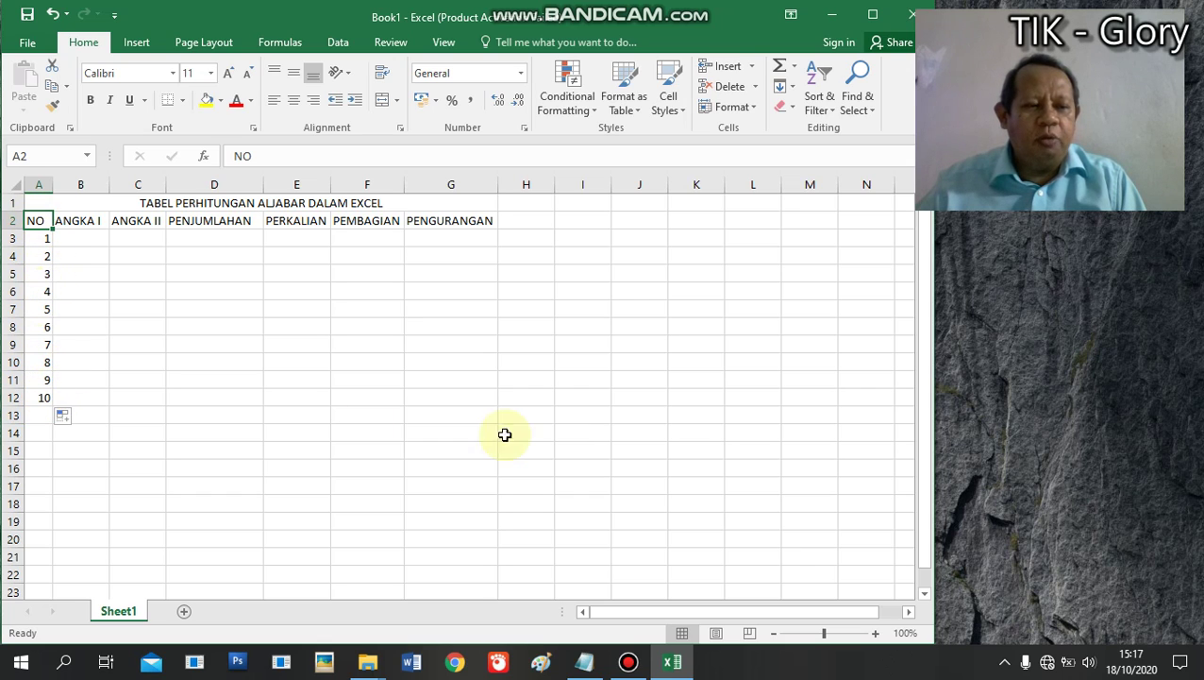
shift+click(463, 393)
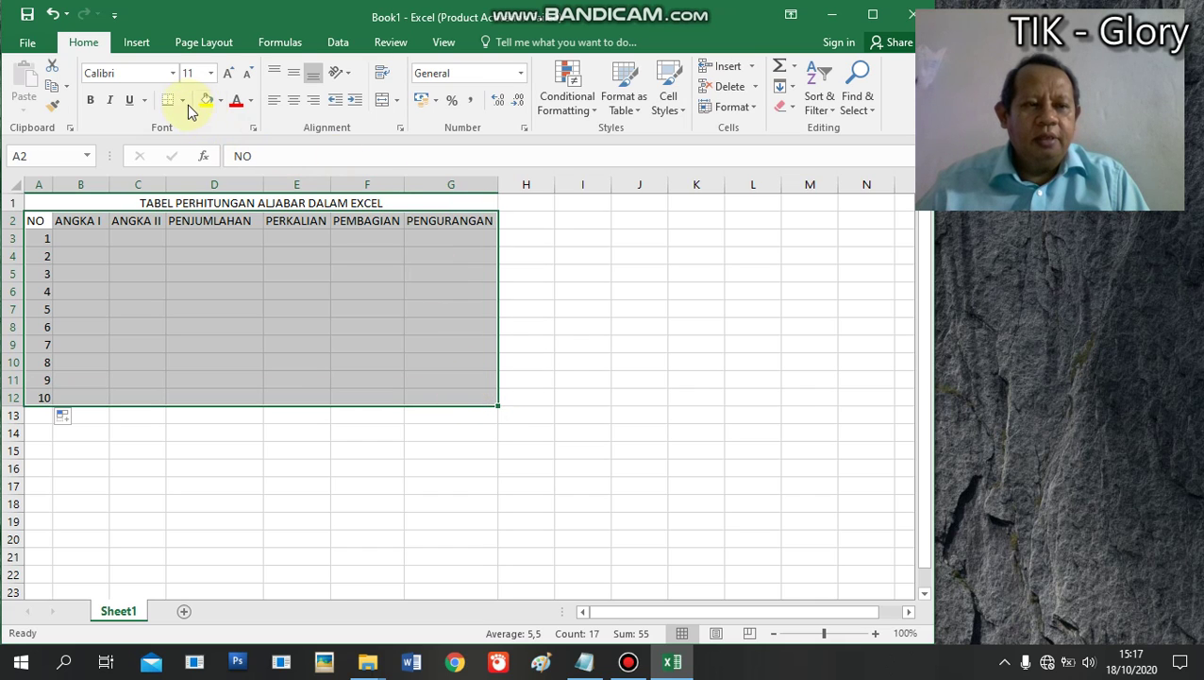
click(185, 104)
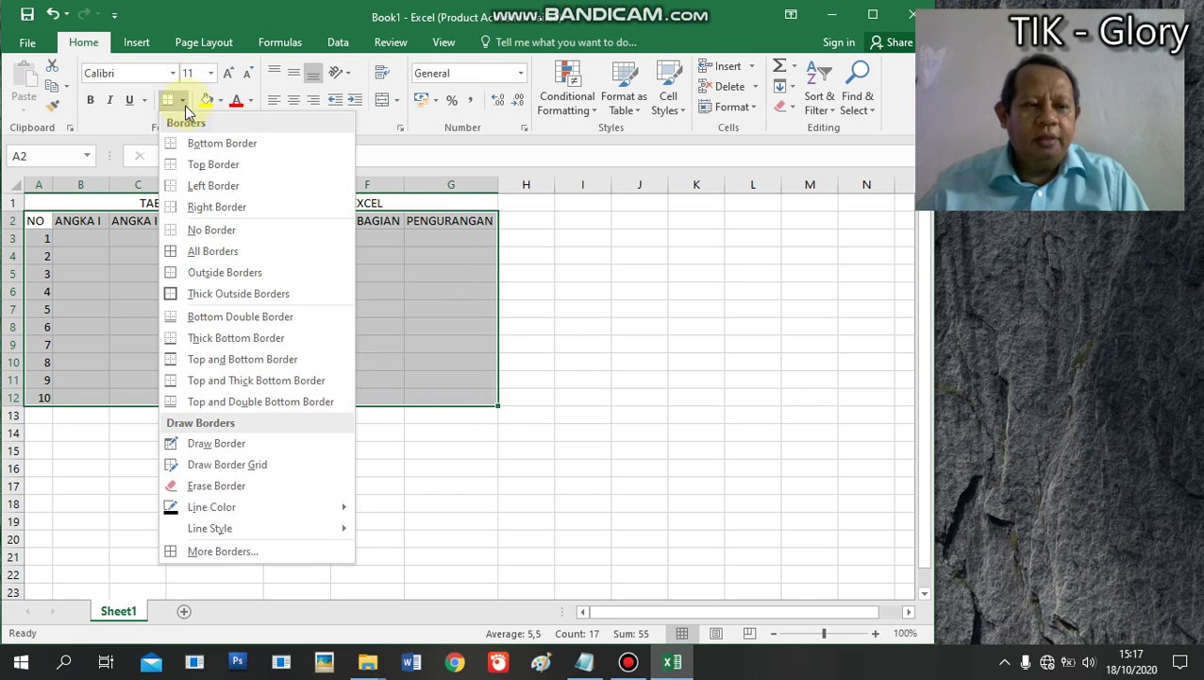
click(240, 250)
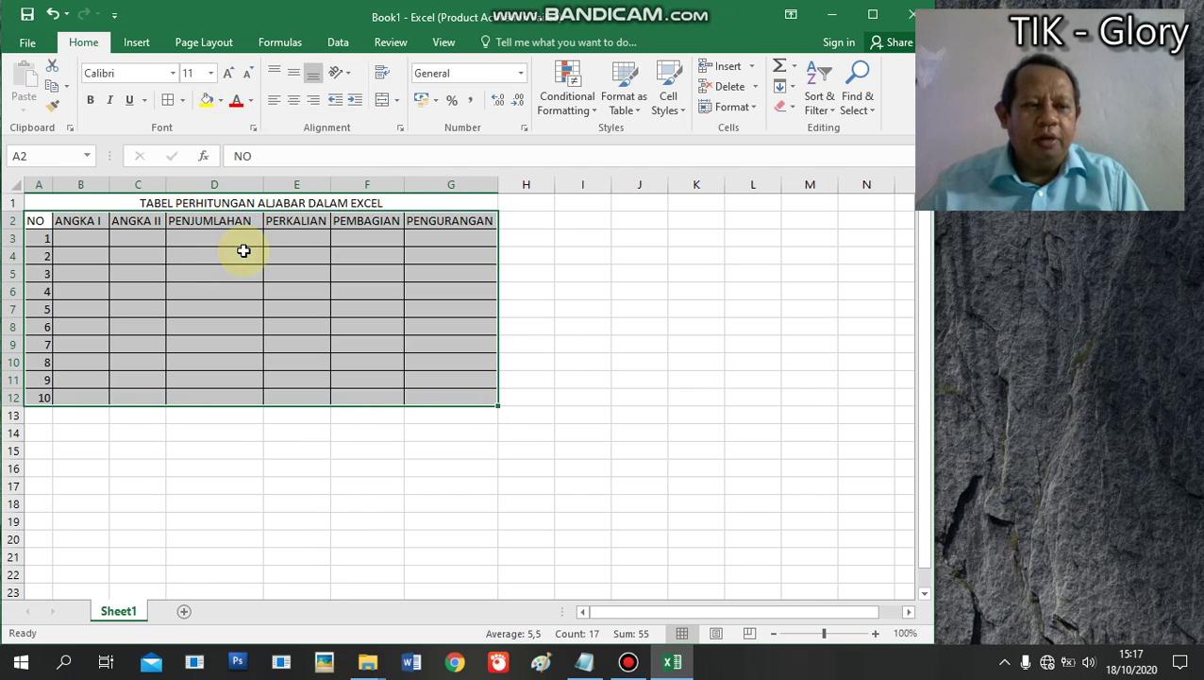
click(83, 307)
click(89, 236)
click(82, 363)
click(87, 399)
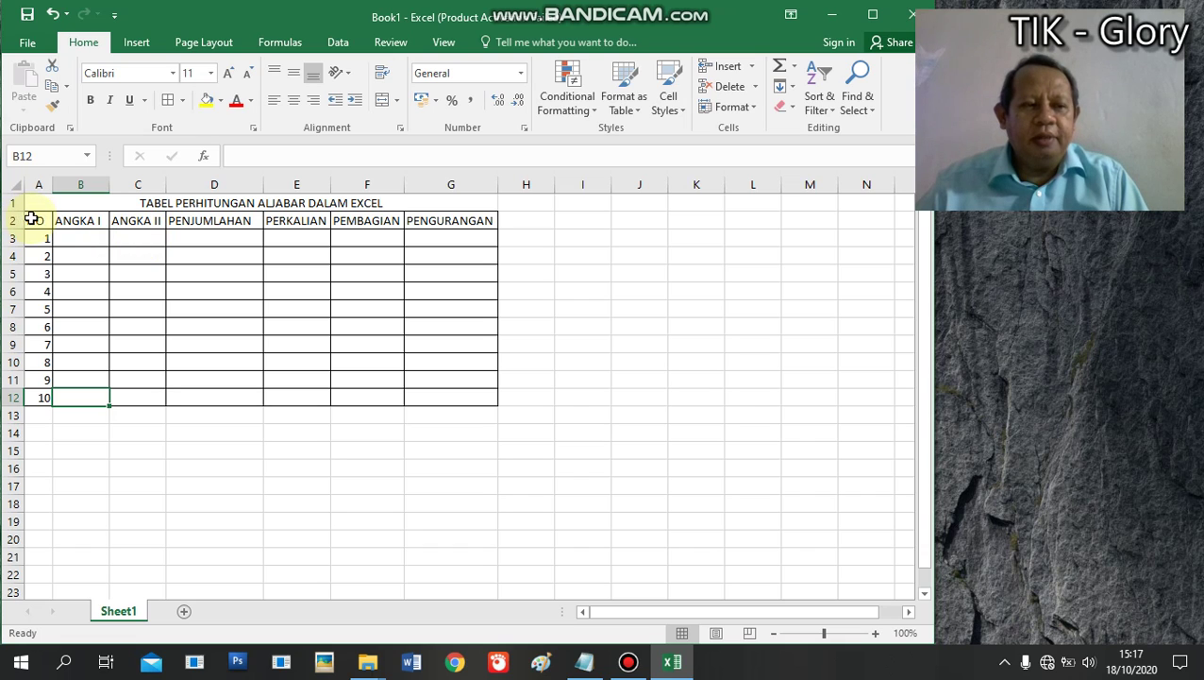
Fill the header cells A2 to G2 with a light gray theme color.
drag(32, 219, 446, 223)
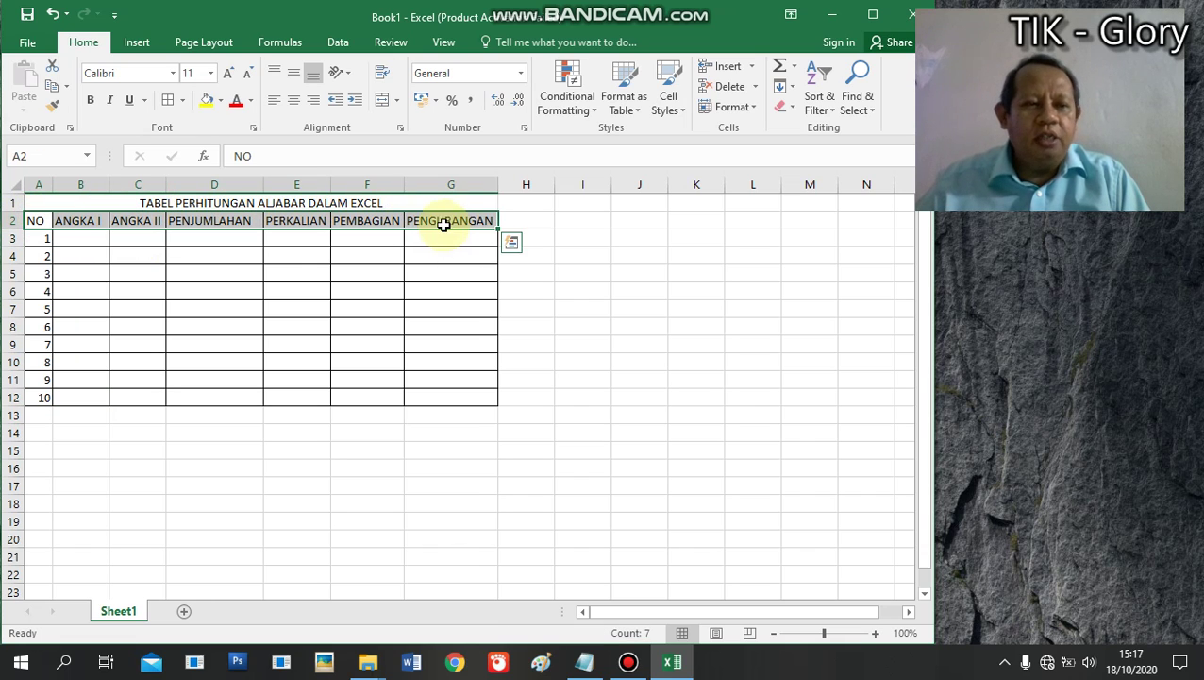
click(223, 100)
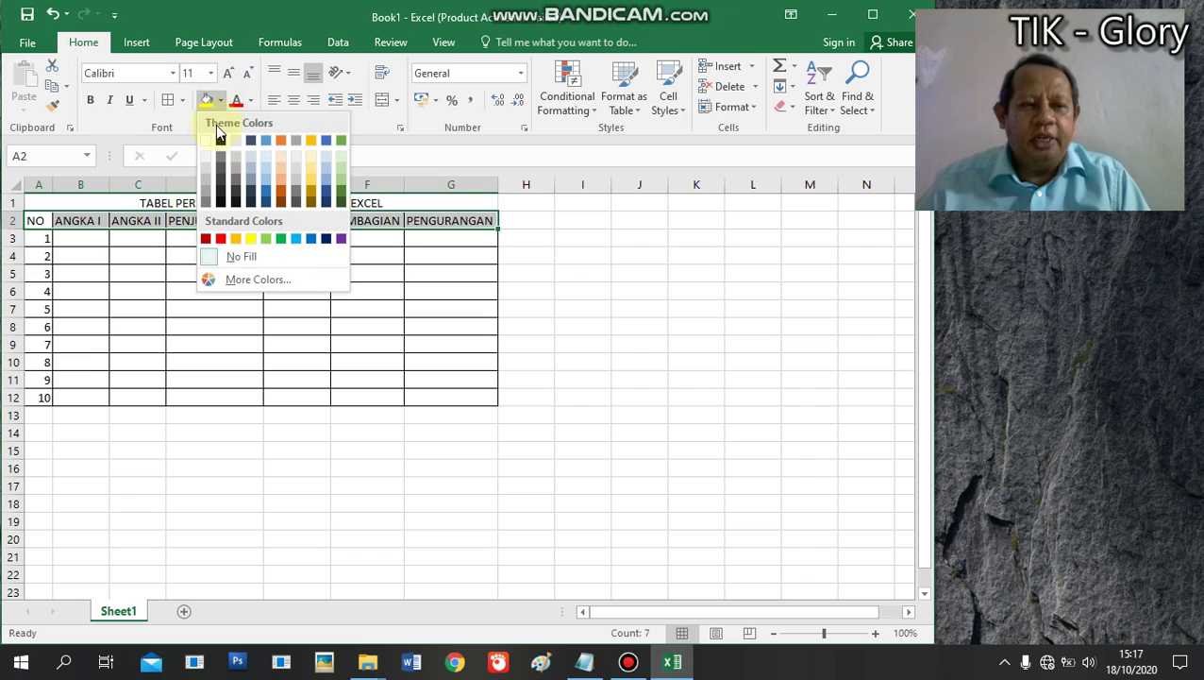
click(210, 178)
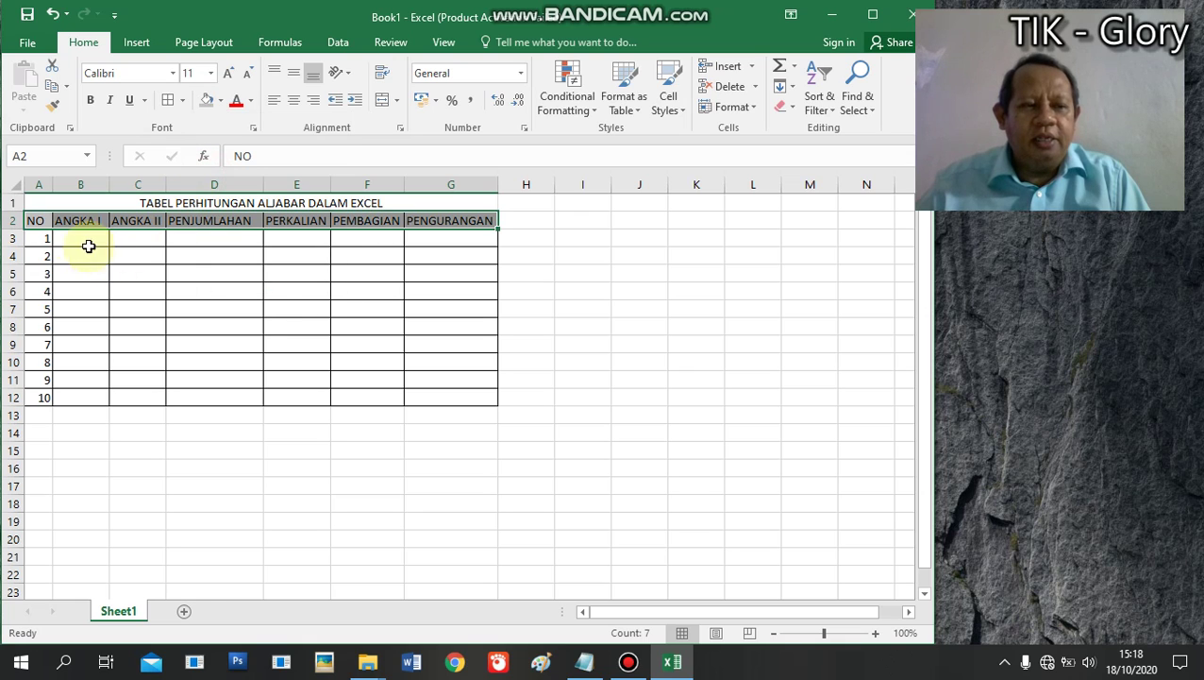
click(248, 346)
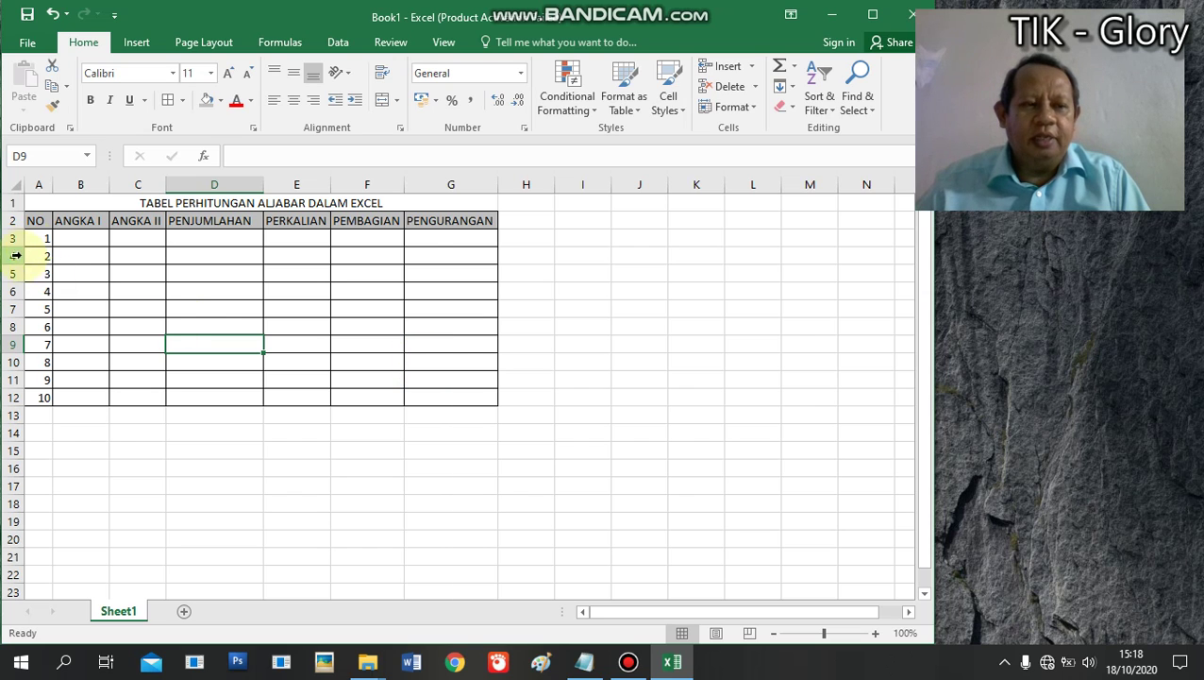
Center the header text horizontally in cells A2 to G2.
drag(35, 220, 463, 231)
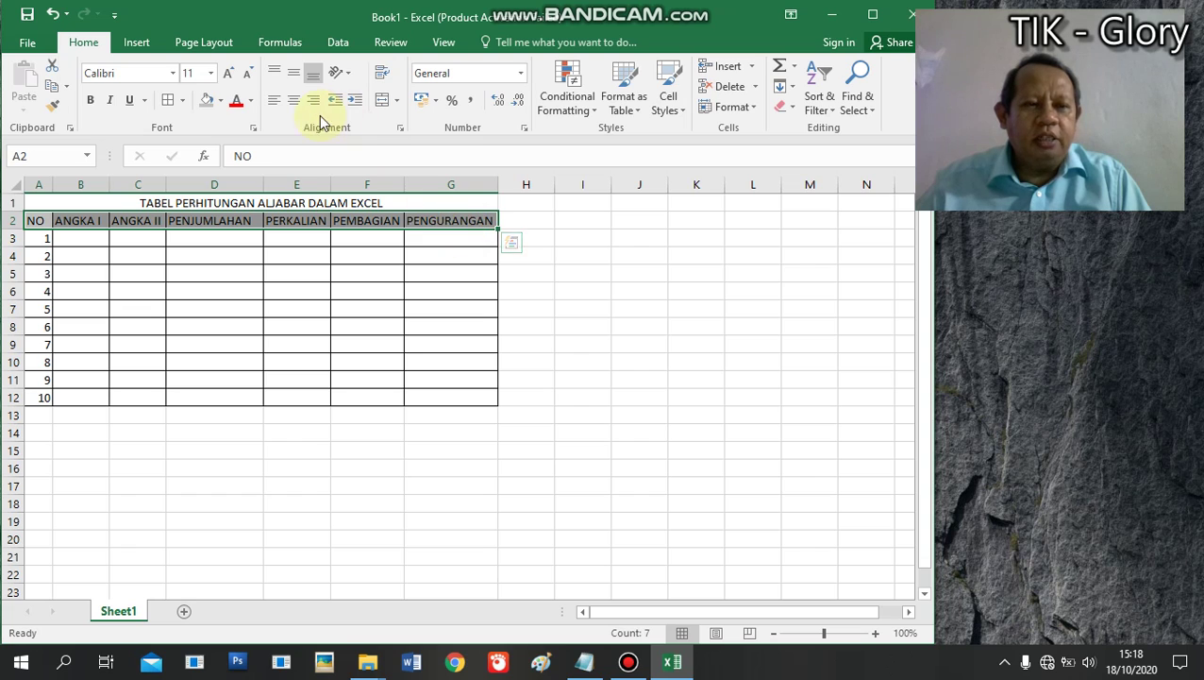
click(294, 100)
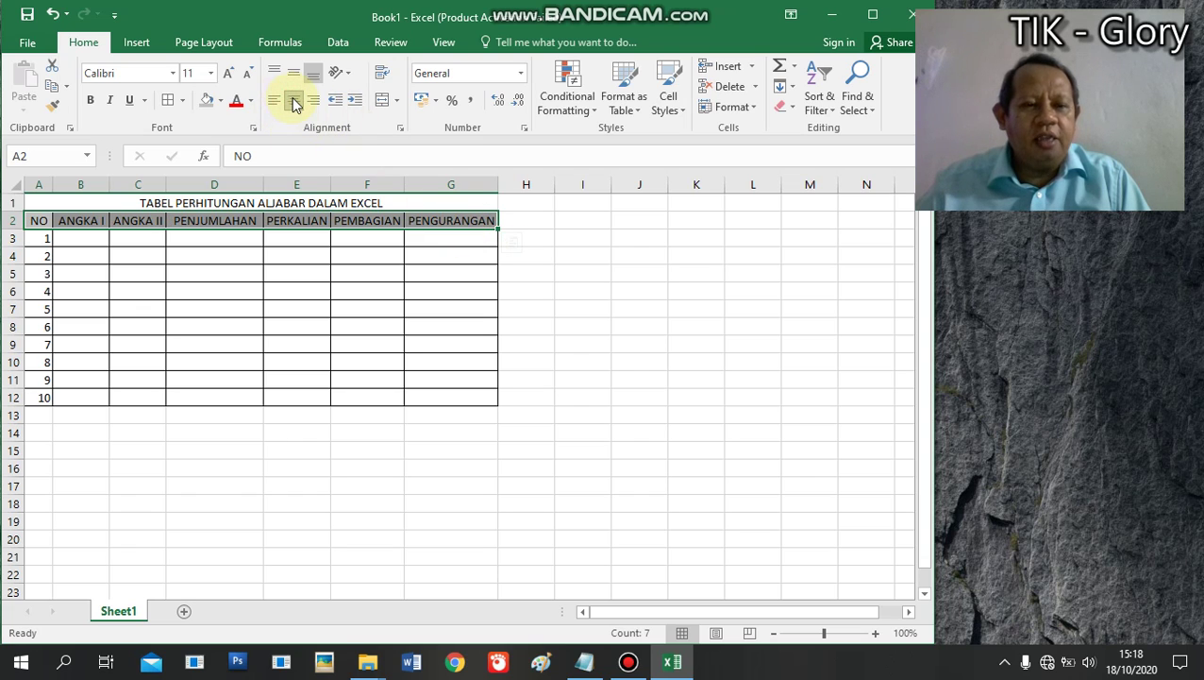
click(304, 304)
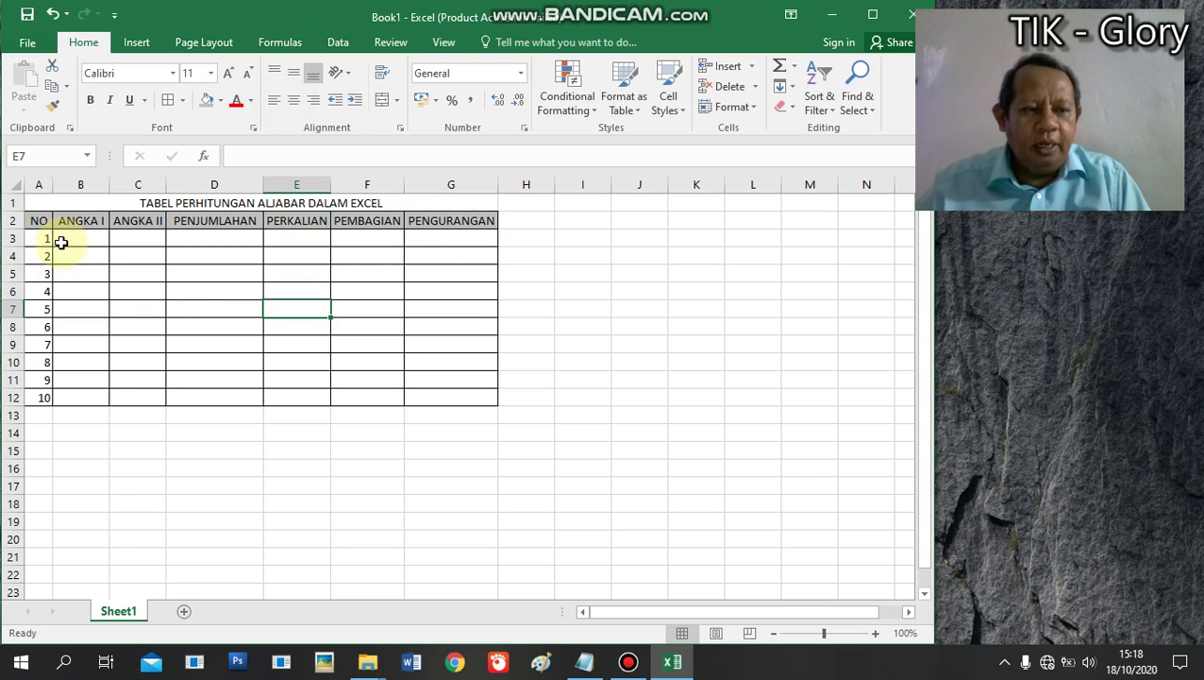
click(285, 365)
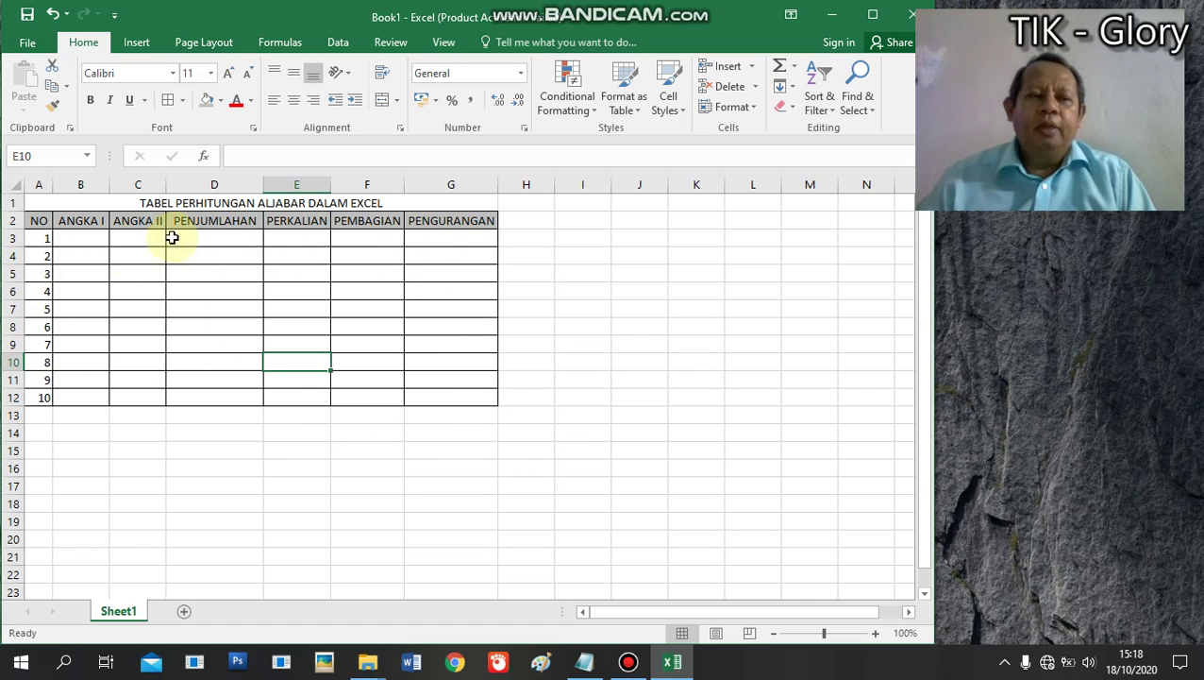
Enter 45 as the first ANGKA I value in cell B3.
click(77, 243)
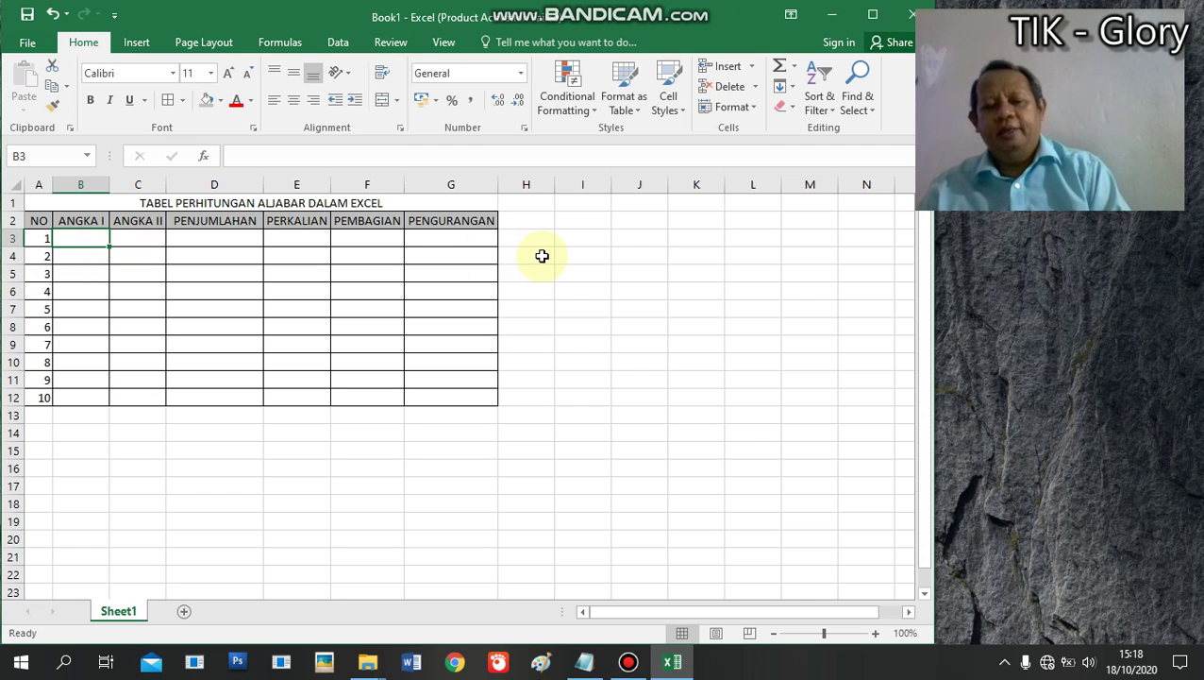
text(45)
key(Up)
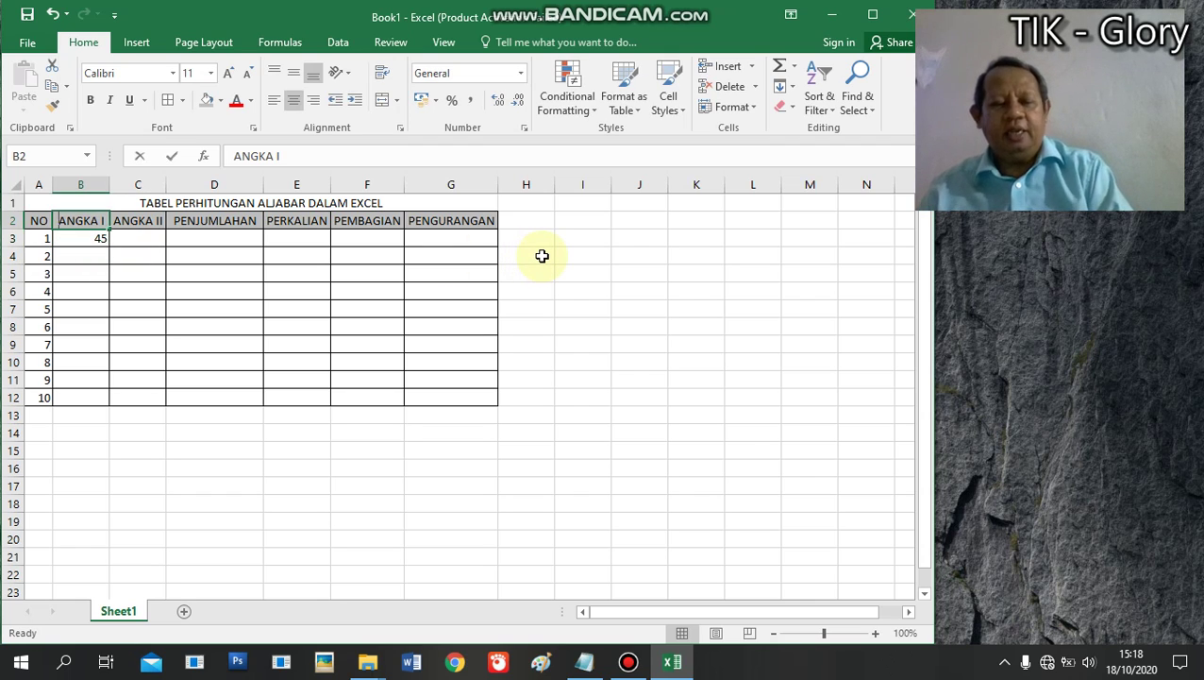
text(67)
key(Up)
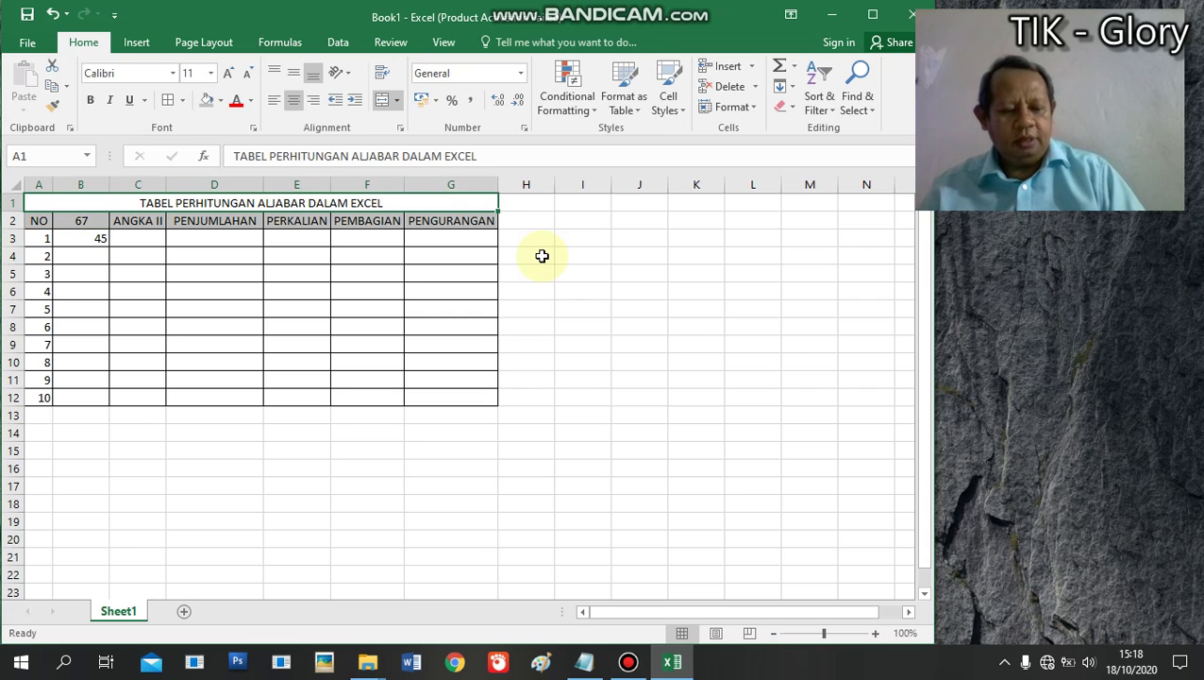
key(ctrl+z)
Enter the ANGKA I values 67, 89 and 454 in cells B4 to B6.
key(Down)
key(Down)
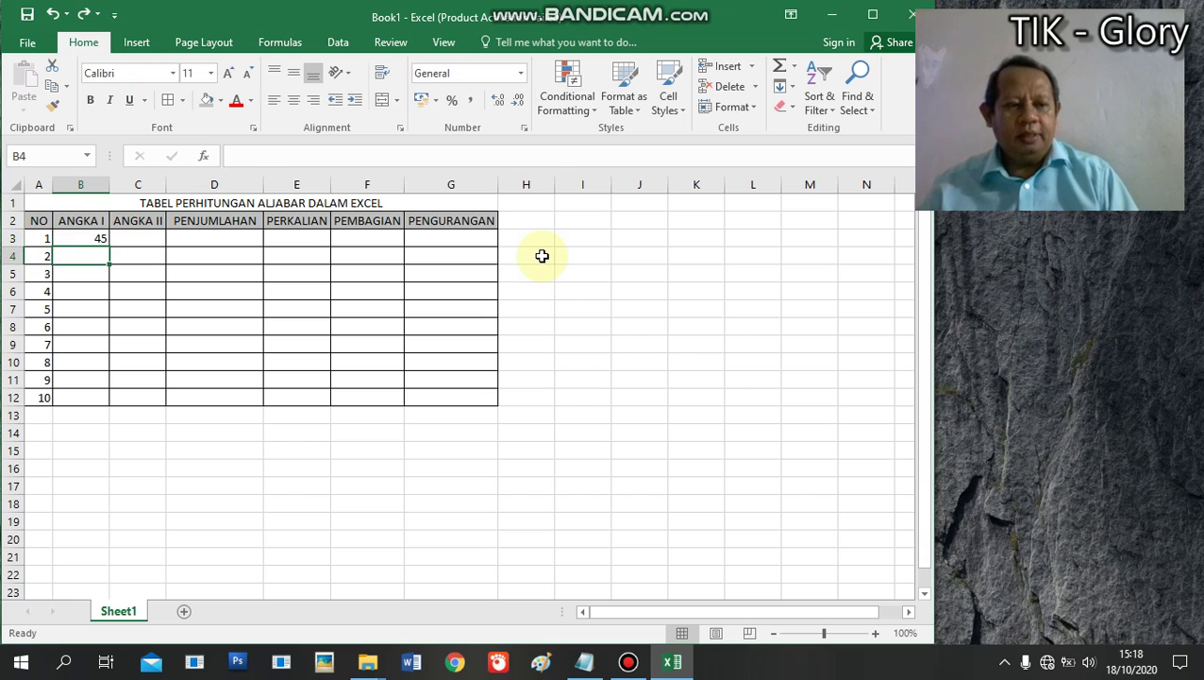
text(67)
key(Return)
text(89)
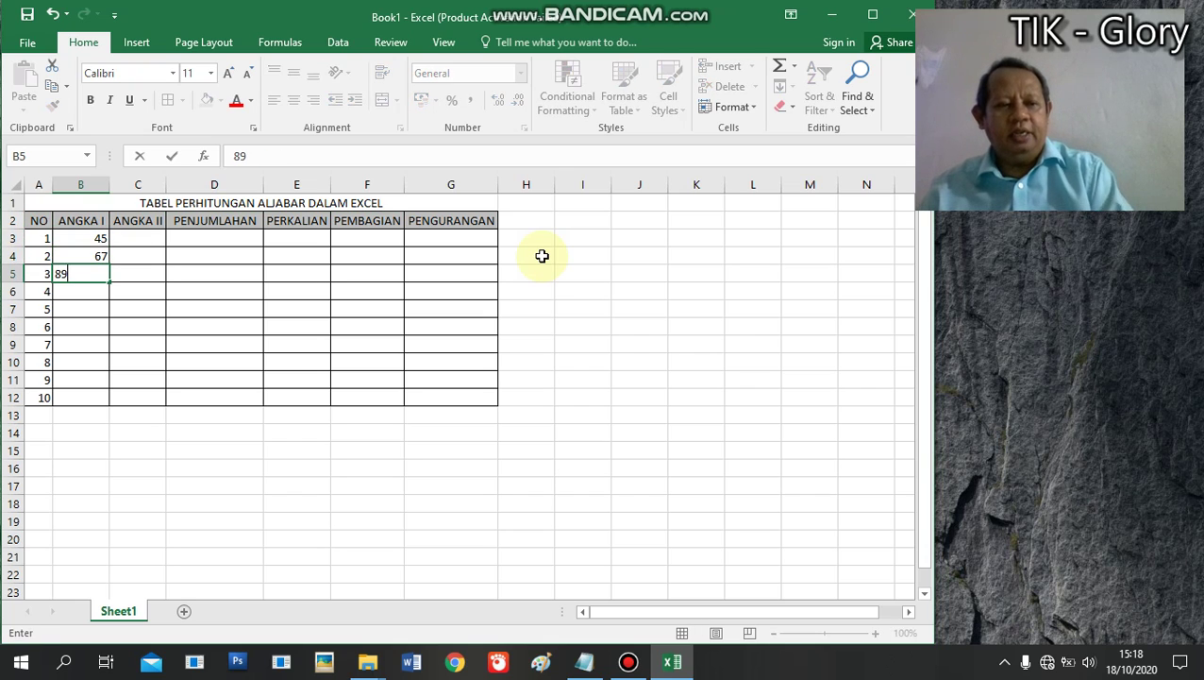
key(Return)
text(454)
key(Return)
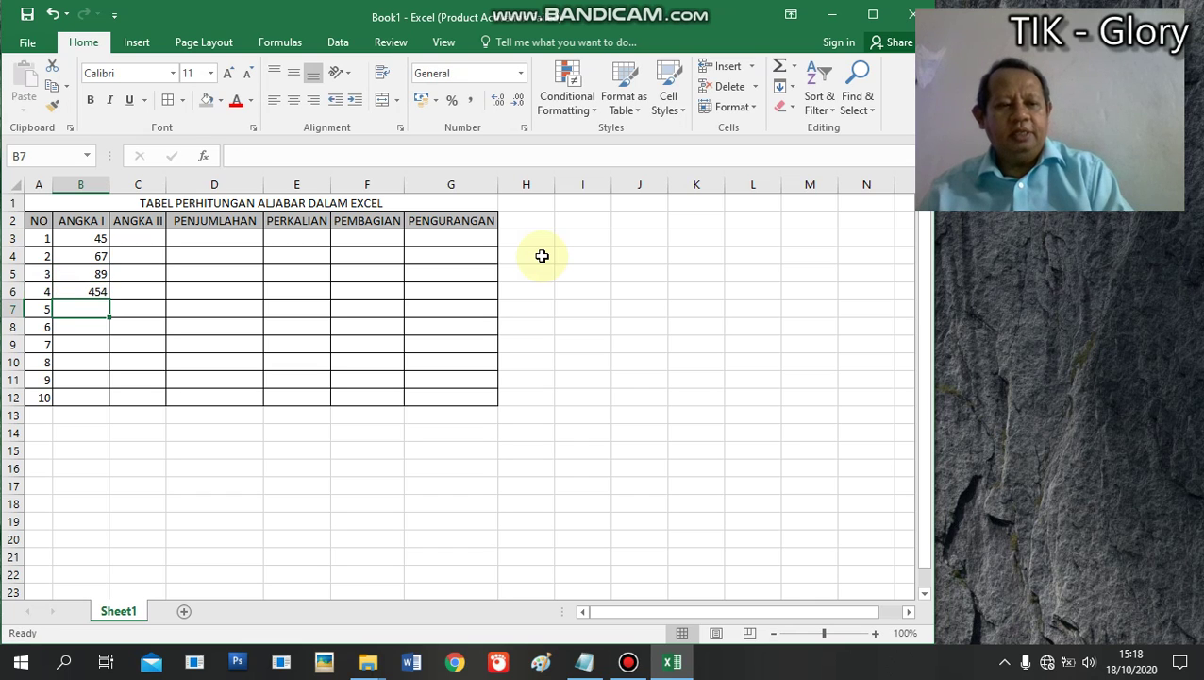
Enter the ANGKA I values 676, 344, 676 and 8 in cells B7 to B10.
text(676)
key(Return)
text(344)
key(Return)
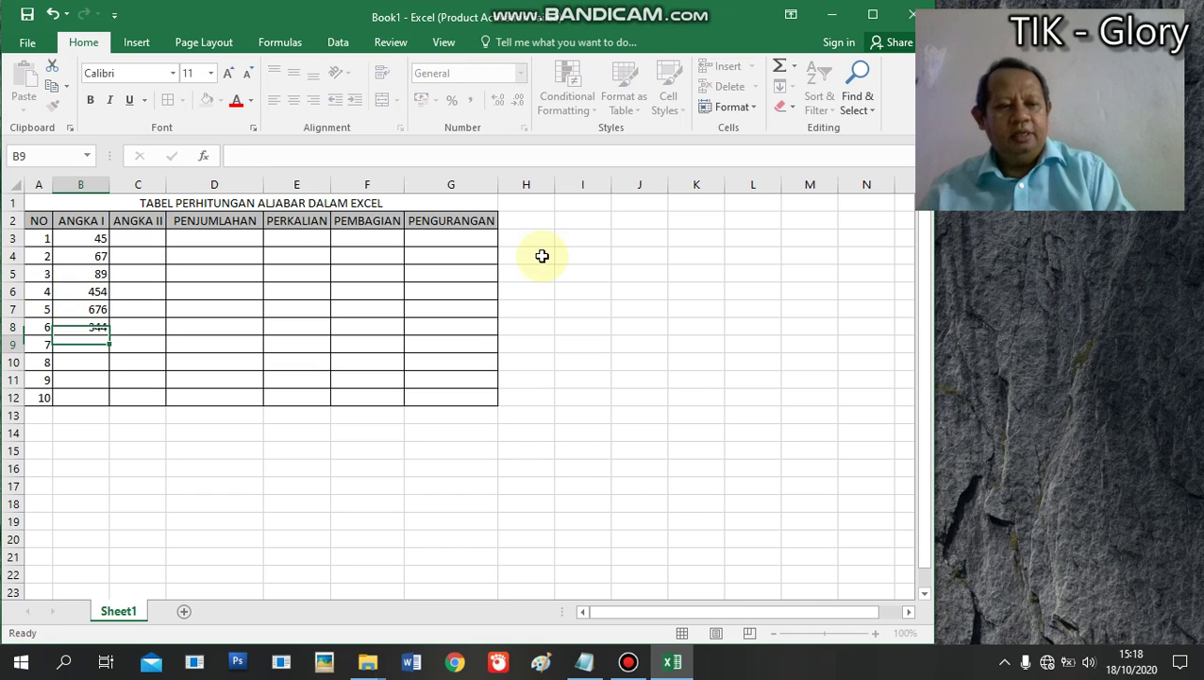
text(676)
key(Return)
text(8)
key(Return)
Complete the ANGKA I column with 90 in cell B11 and 65 in cell B12.
text(9)
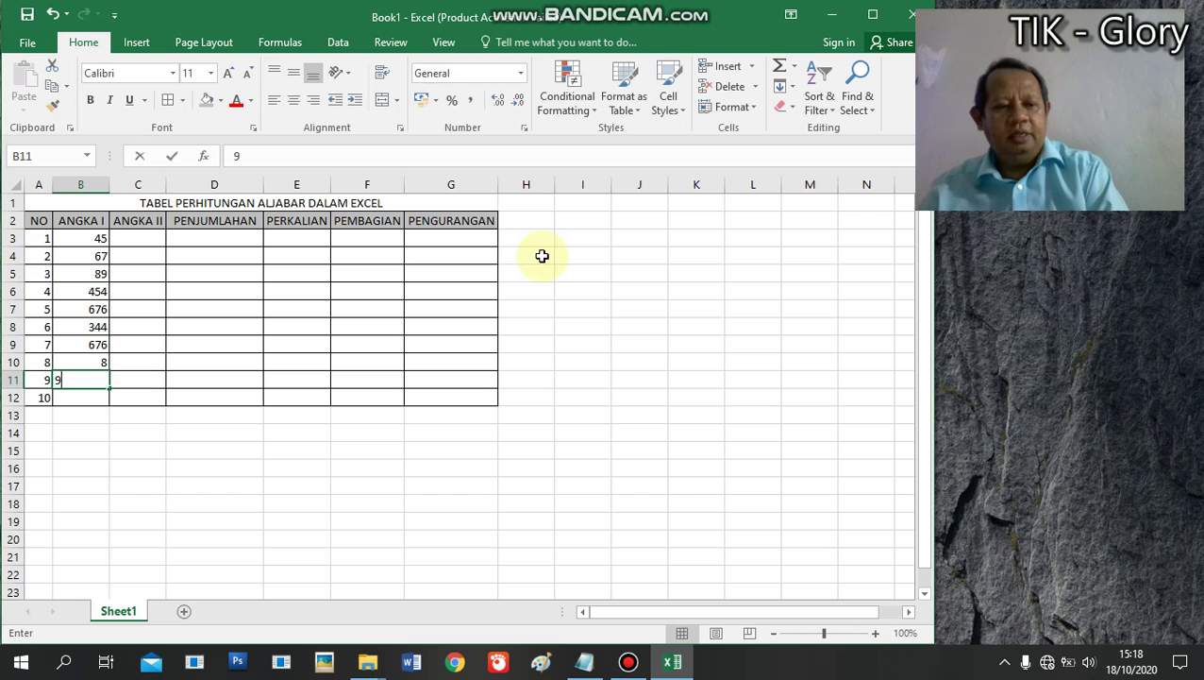
key(Return)
key(Up)
text(90)
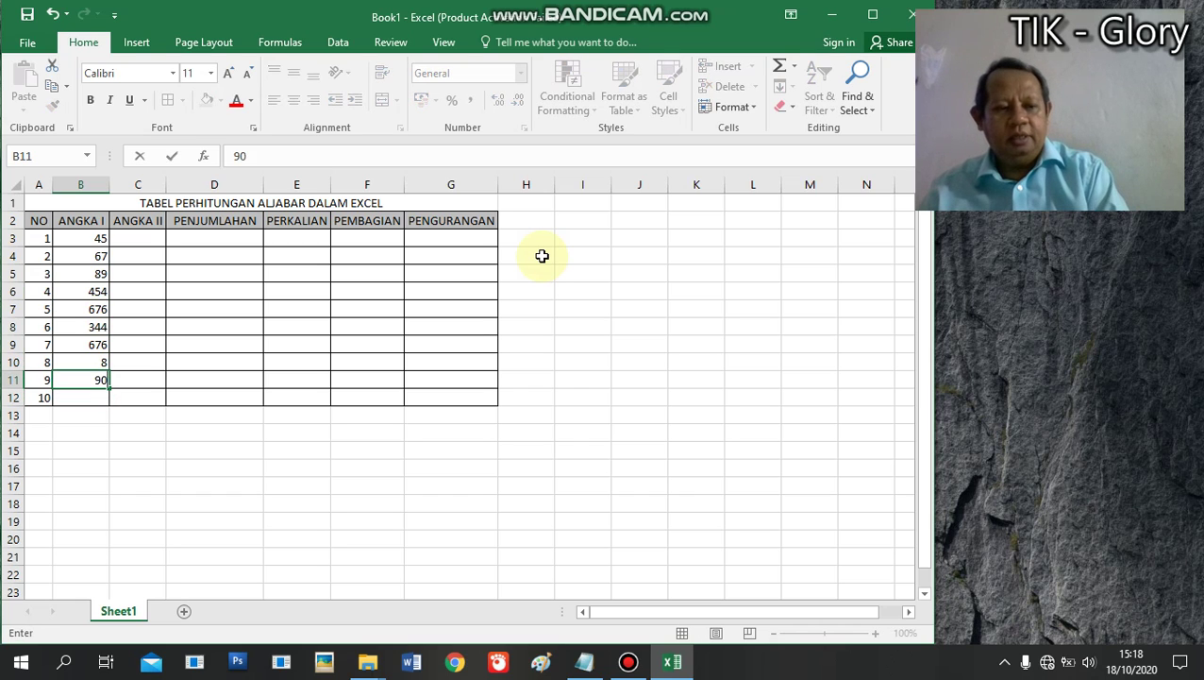
key(Return)
text(65)
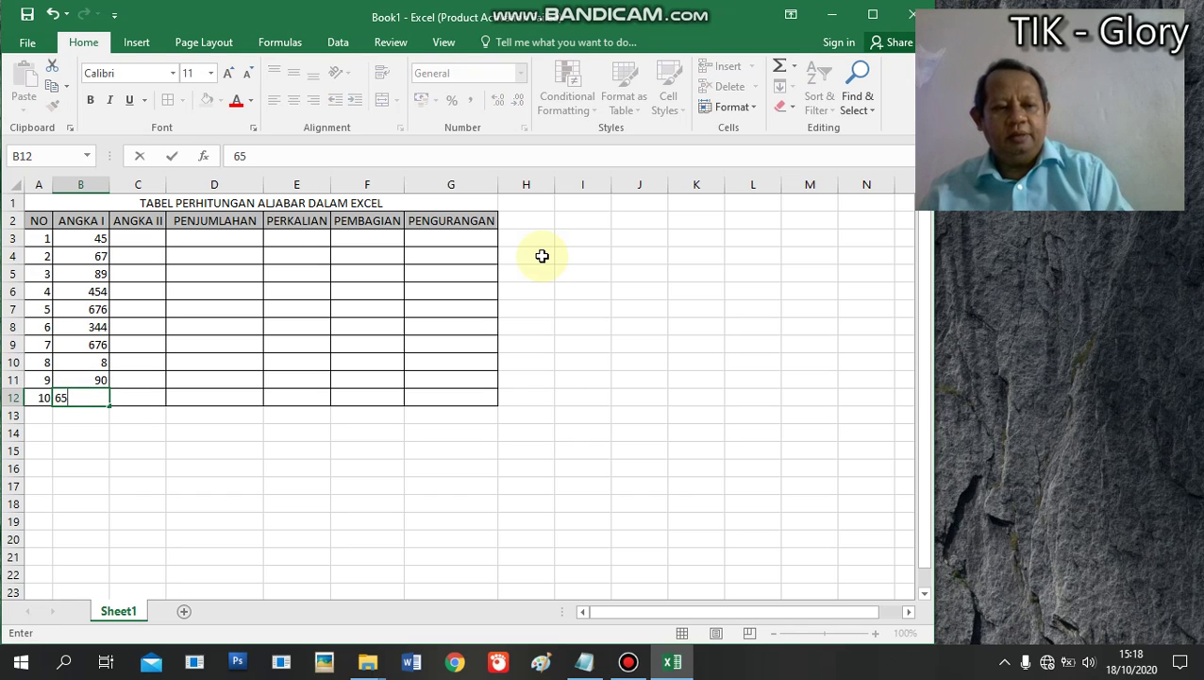
key(Up)
key(Up)
key(Up)
key(Up)
key(Up)
key(Up)
key(Up)
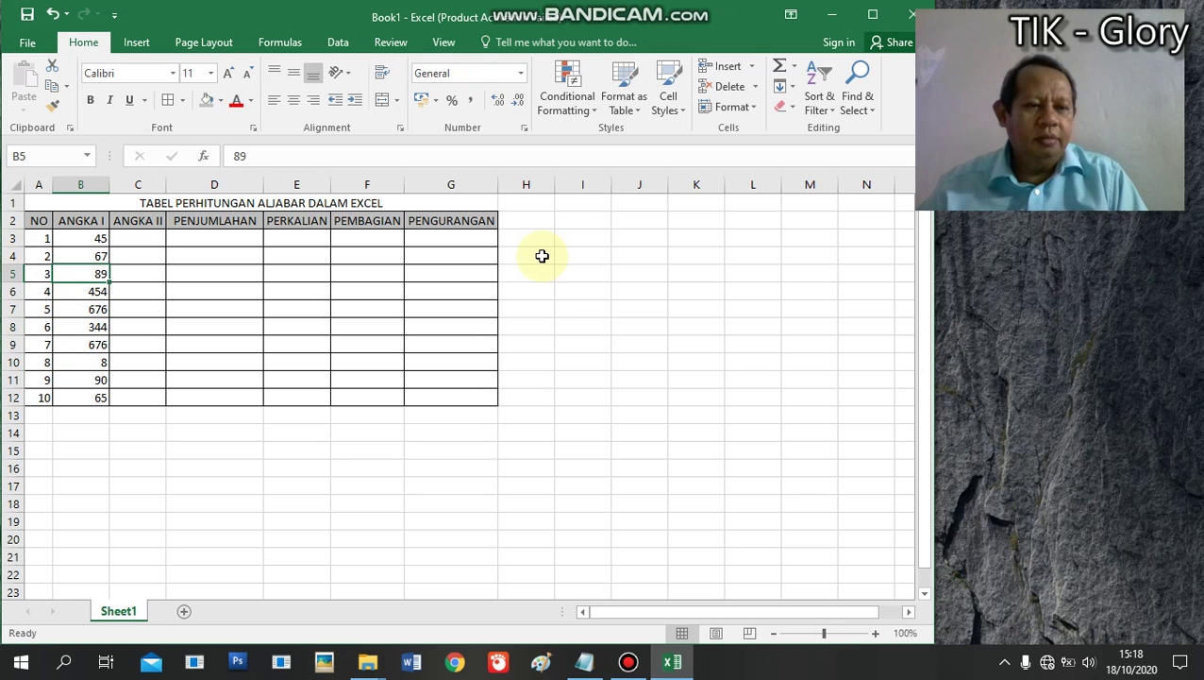
Enter 78 and 56 as the first two ANGKA II values in cells C3 and C4.
key(Right)
key(Right)
key(Up)
key(Left)
key(Up)
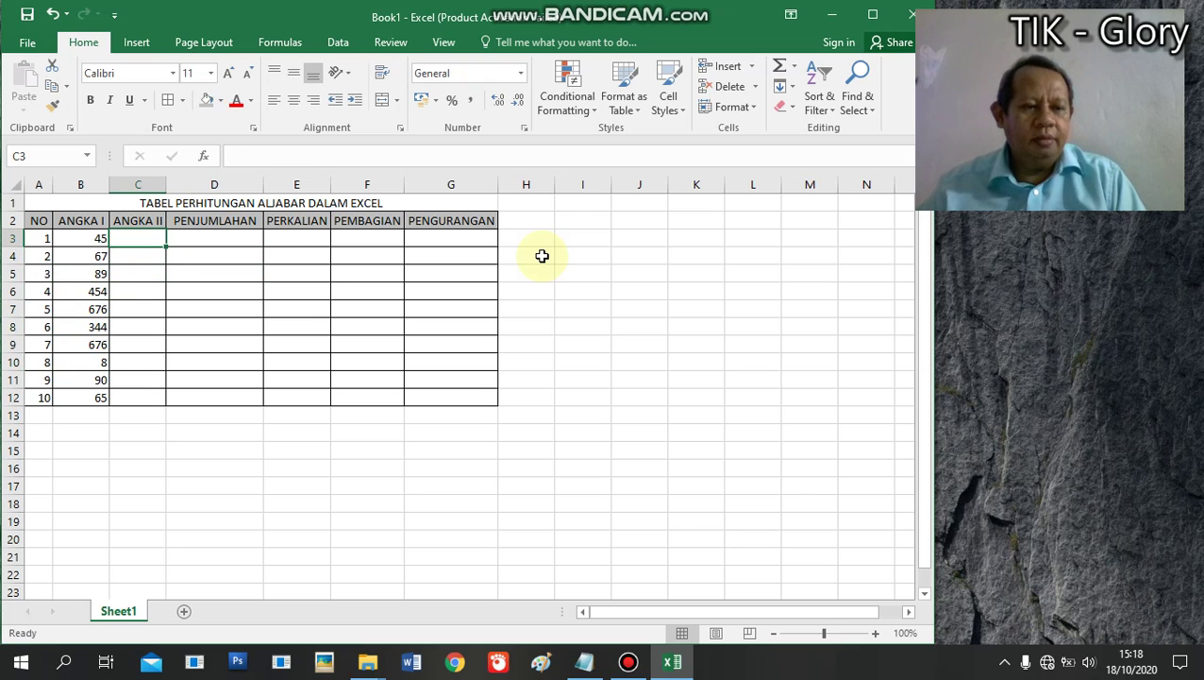
text(78)
key(Return)
text(56)
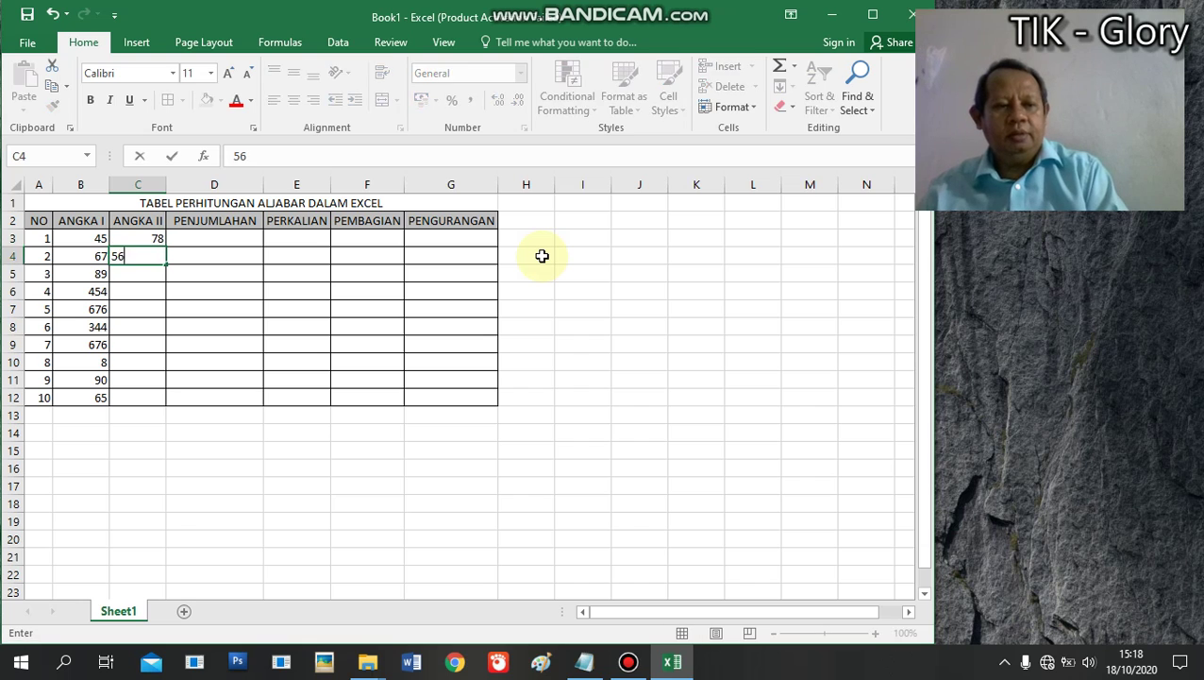
key(Return)
Enter the ANGKA II values 34, 678, 9 and 34 in cells C5 to C8.
text(34)
key(Return)
text(678)
key(Return)
text(9)
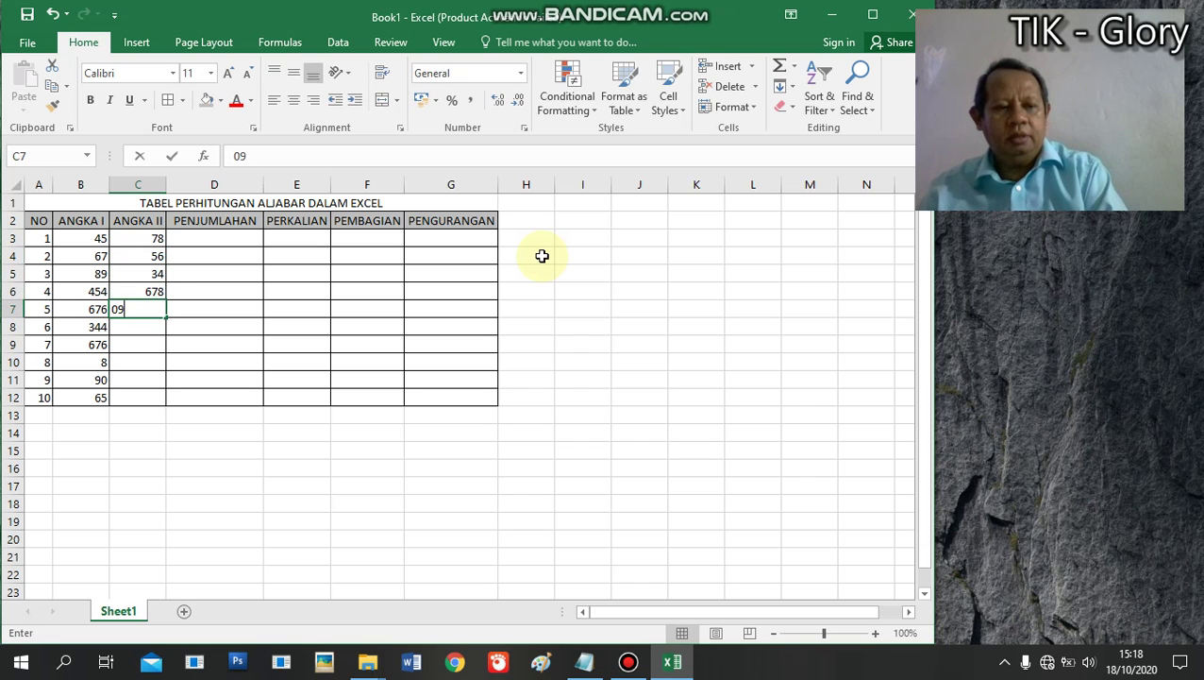
key(Return)
text(34)
key(Return)
Enter the ANGKA II values 67, 7890 and 45 in cells C9 to C11.
text(6)
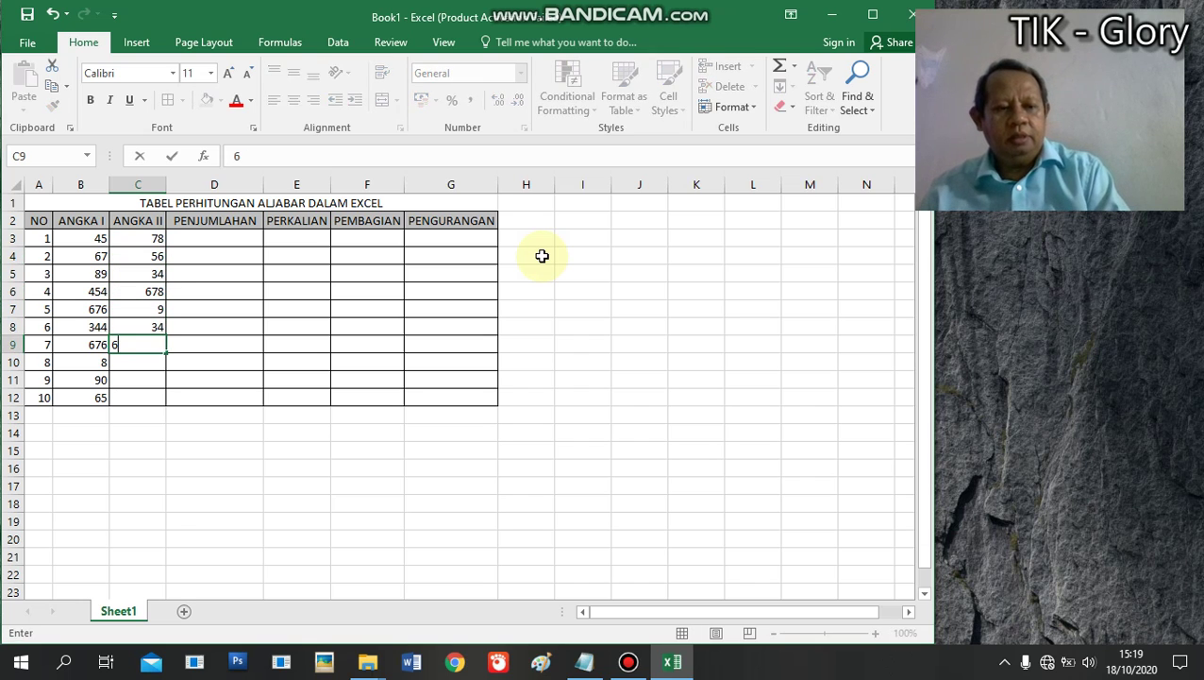
text(7)
key(Return)
text(78)
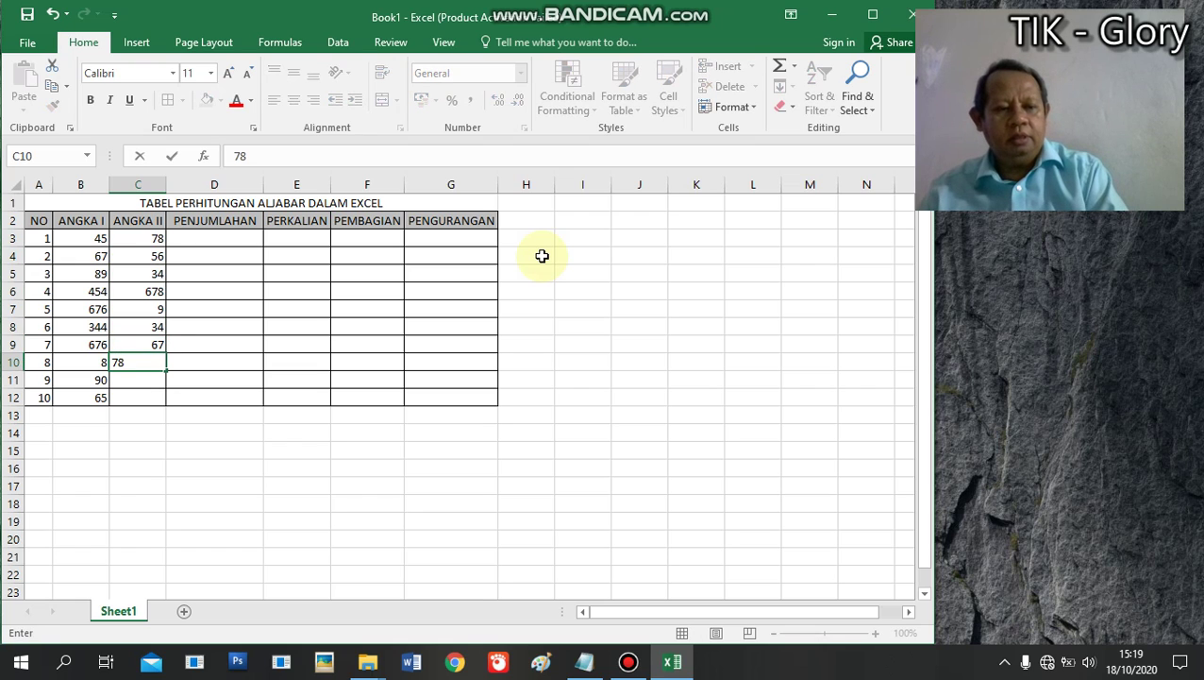
text(90)
key(Return)
text(45)
key(Return)
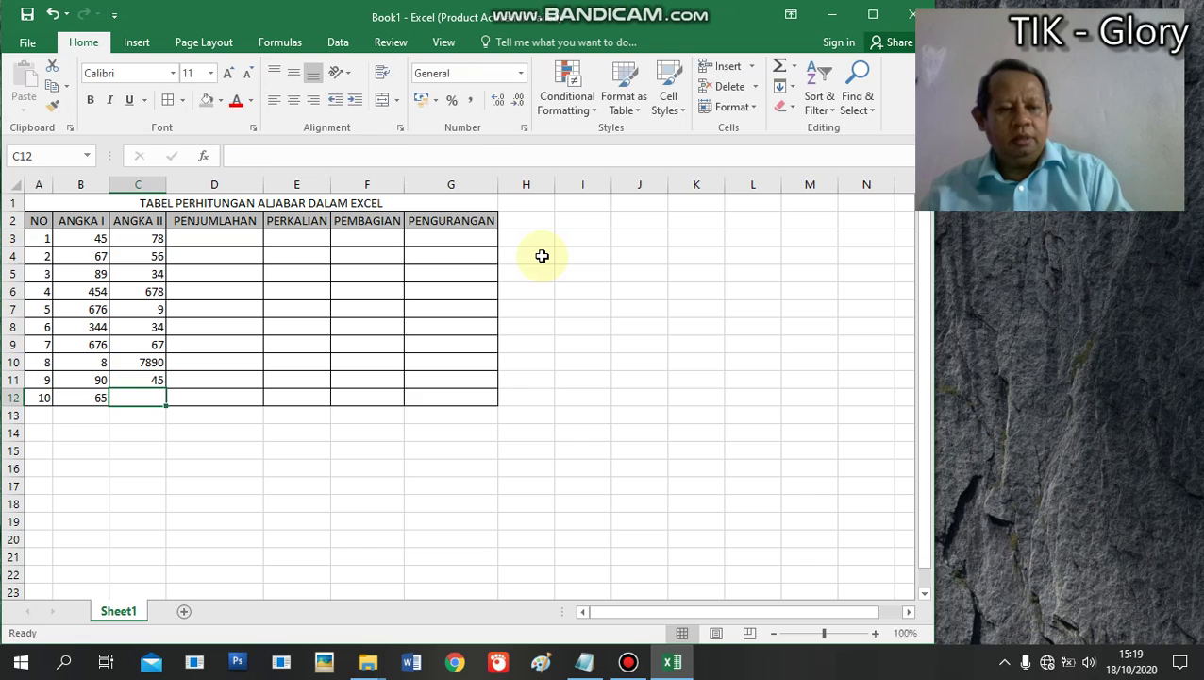
Enter 23 as the last ANGKA II value in cell C12.
text(23)
key(Return)
key(Up)
key(Up)
key(Down)
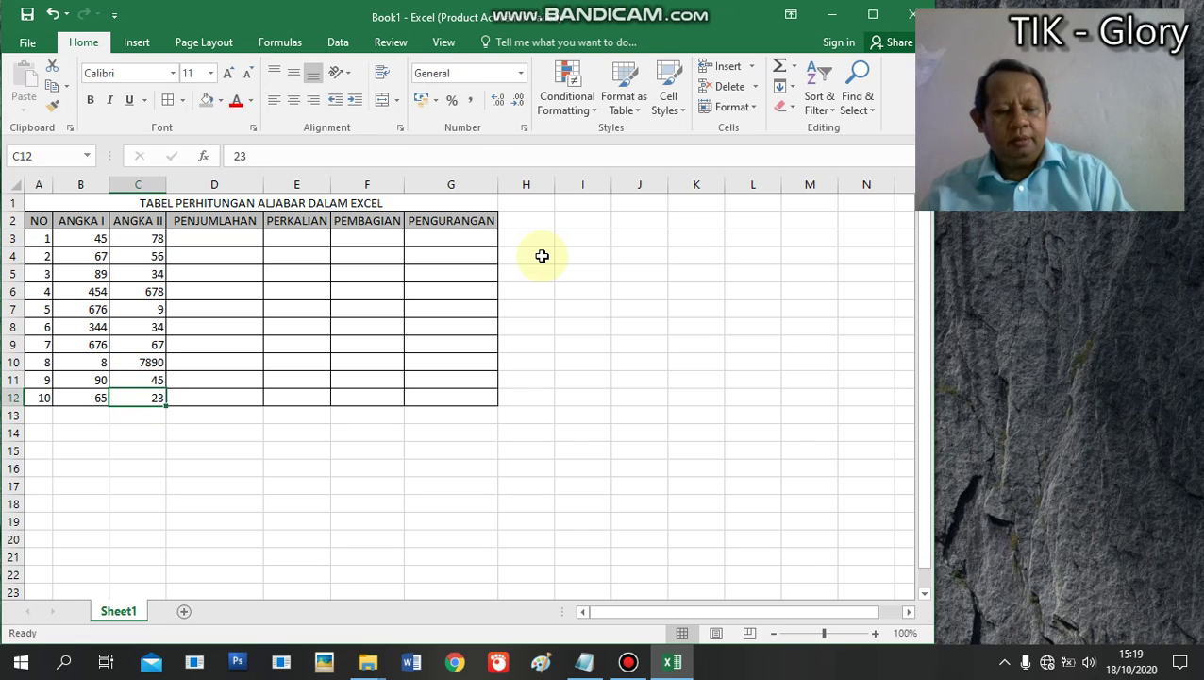
Set the last ANGKA II value in cell C12 to 36.
text(3)
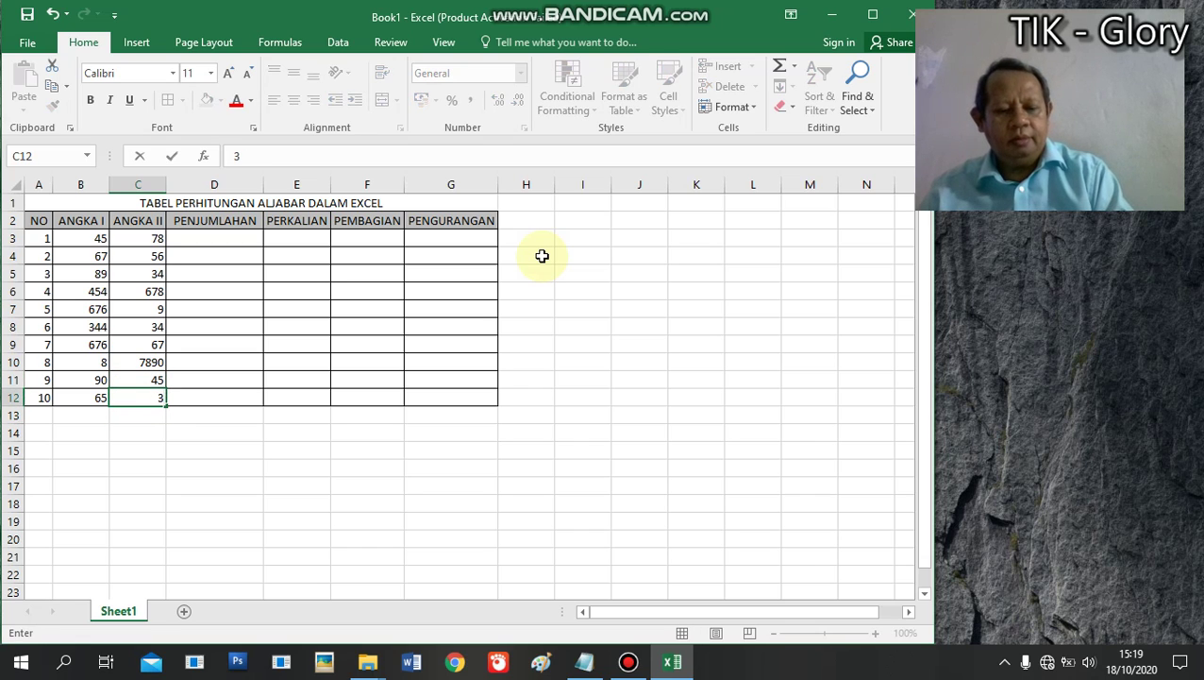
text(6)
key(Return)
key(Up)
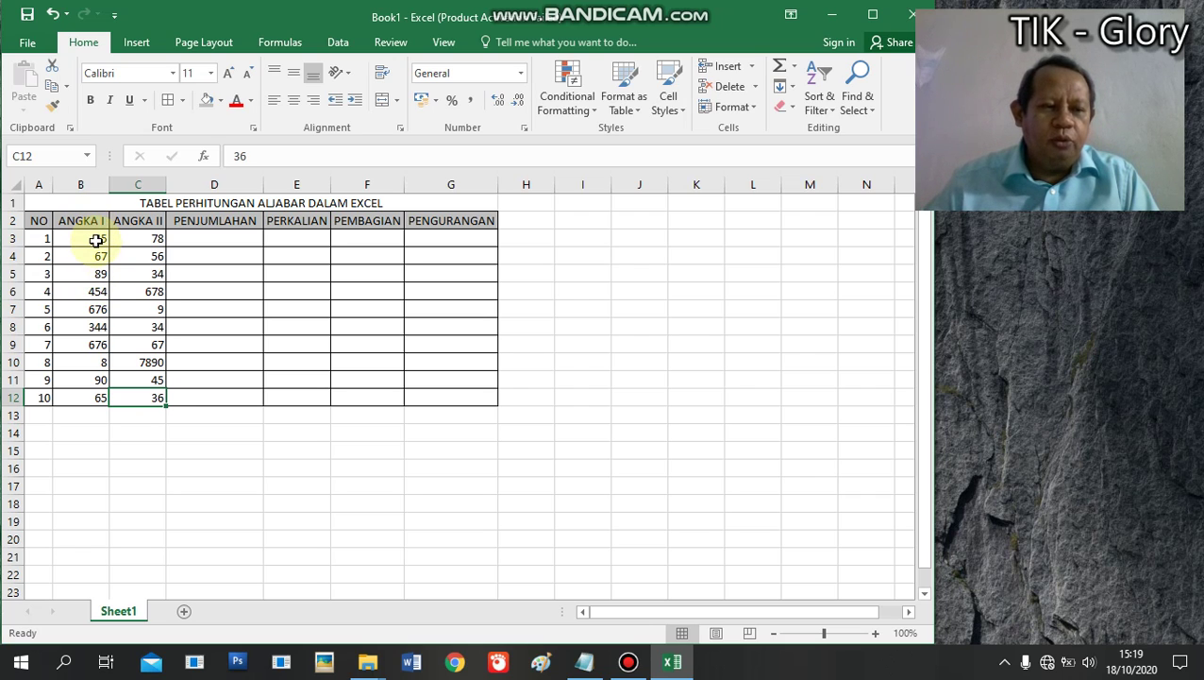
Apply the Comma Style number format to the ANGKA II values in cells C3 to C12.
drag(96, 239, 102, 392)
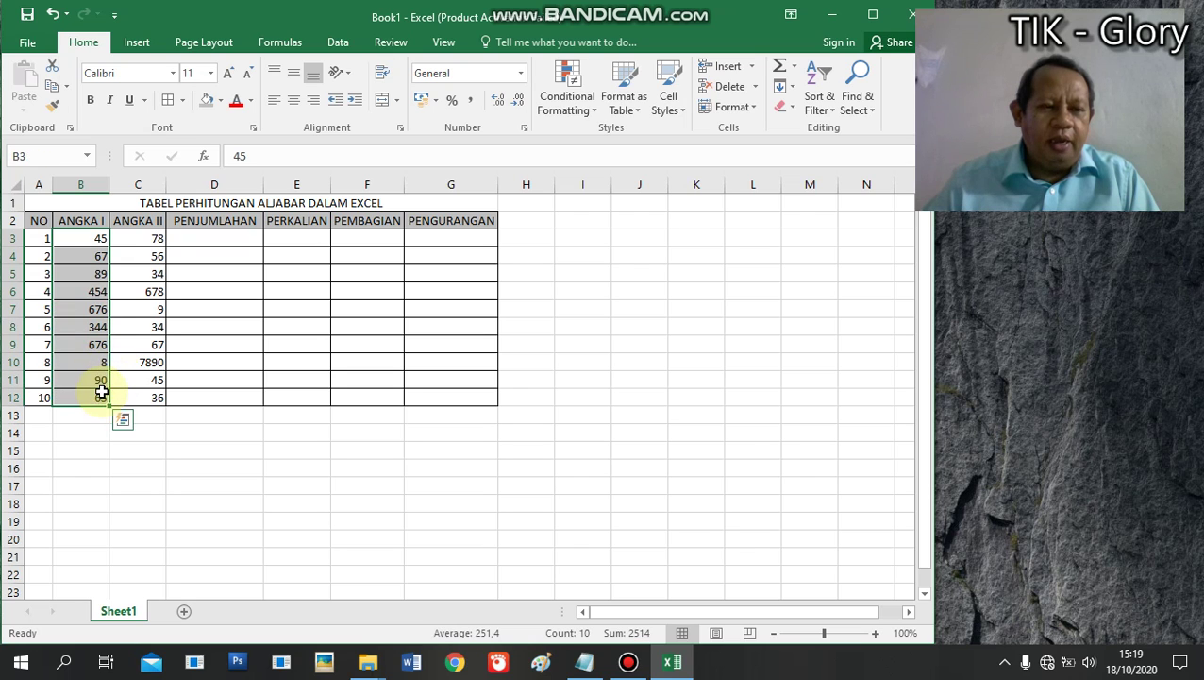
drag(156, 239, 134, 384)
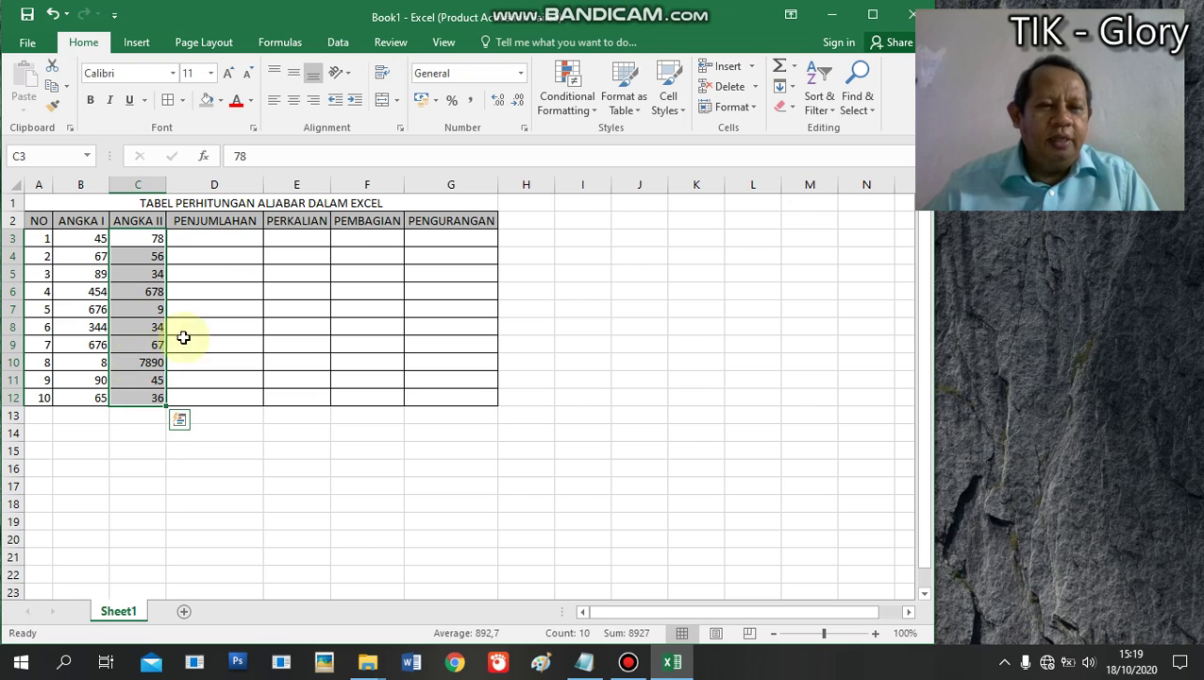
click(471, 101)
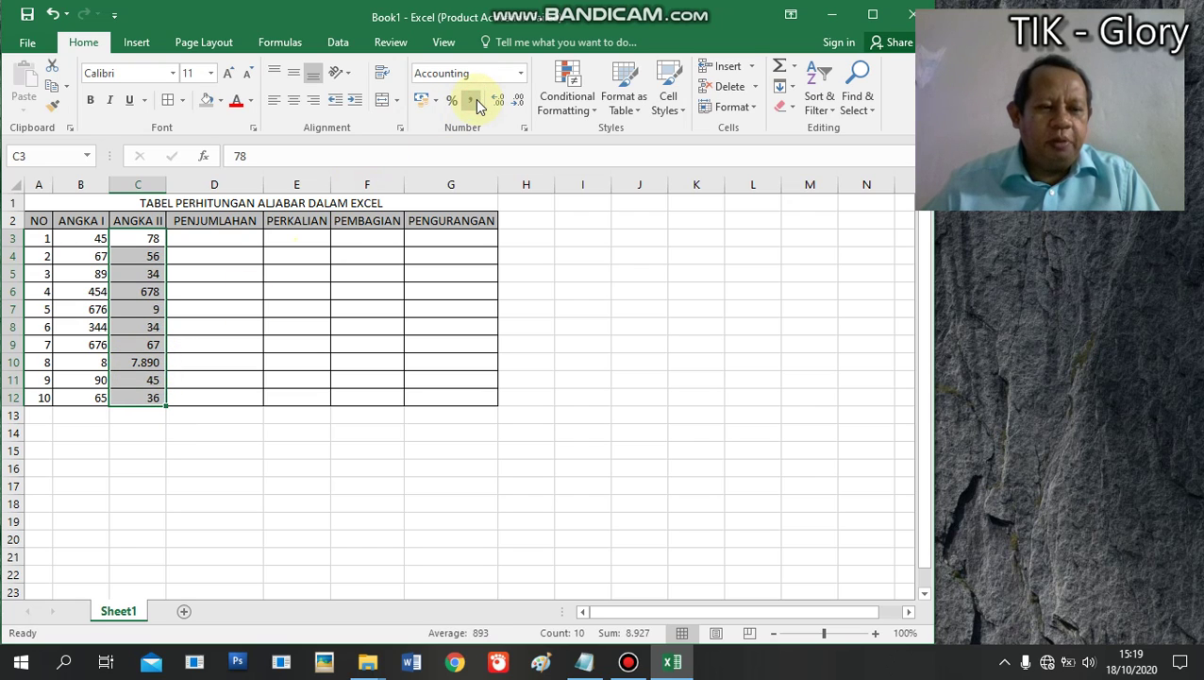
Apply the Comma Style number format to the ANGKA I values in cells B3 to B12.
drag(80, 239, 81, 256)
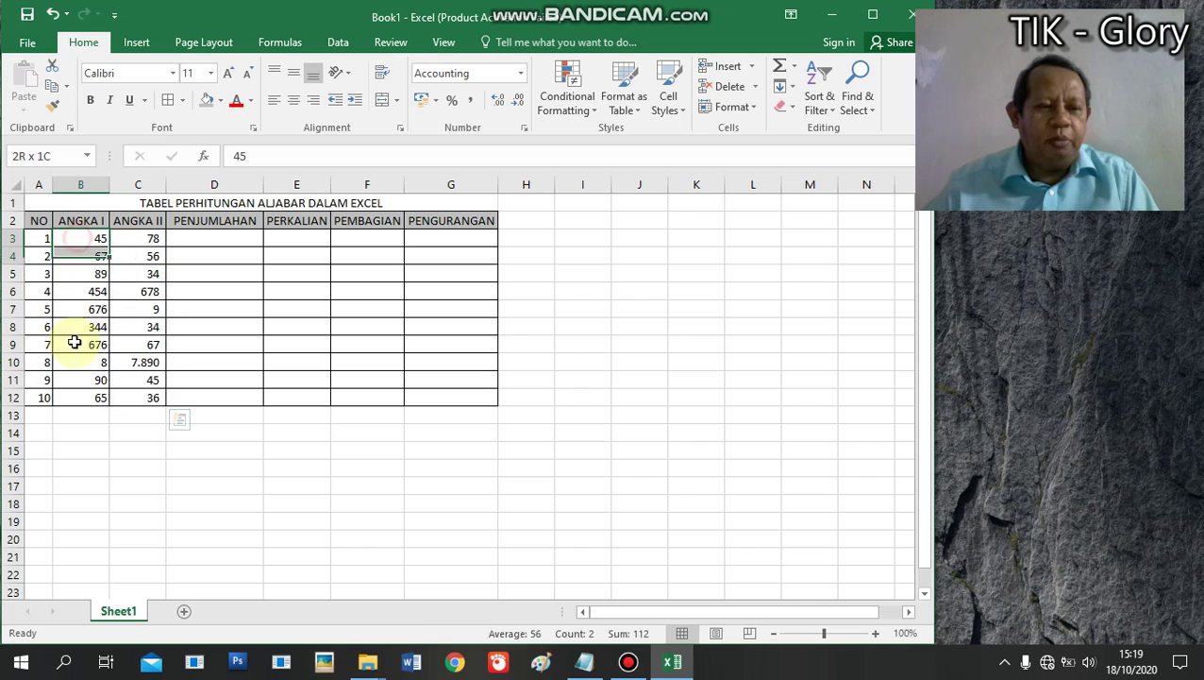
drag(74, 343, 89, 399)
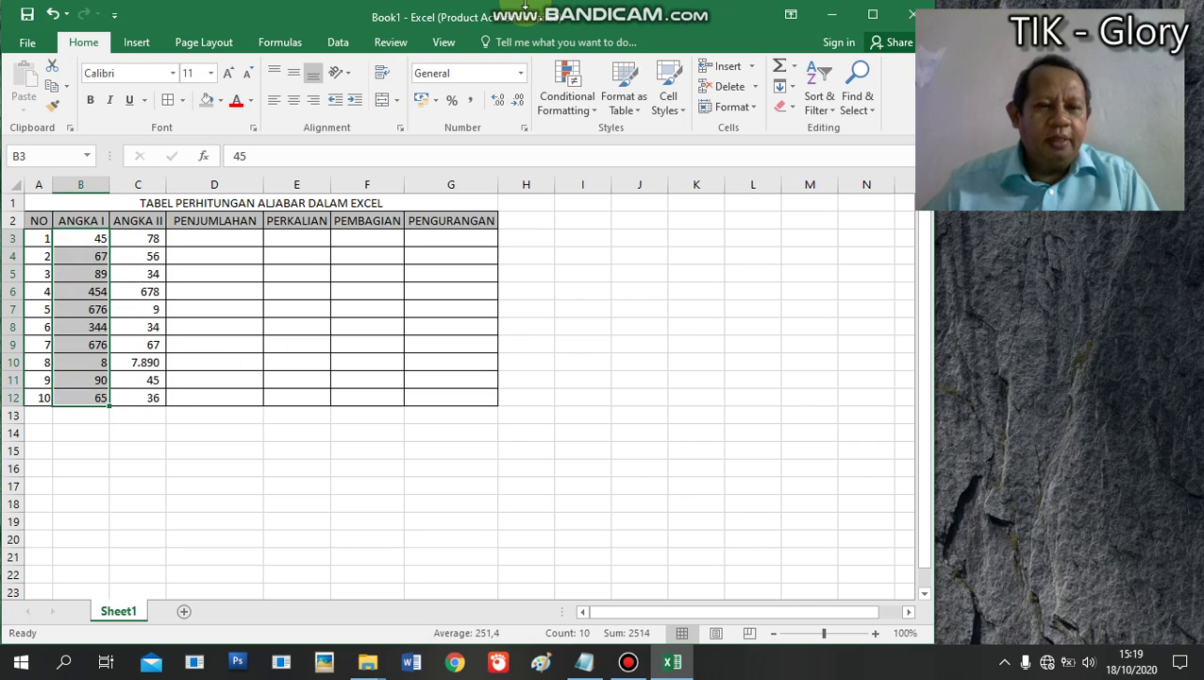
click(471, 101)
click(96, 267)
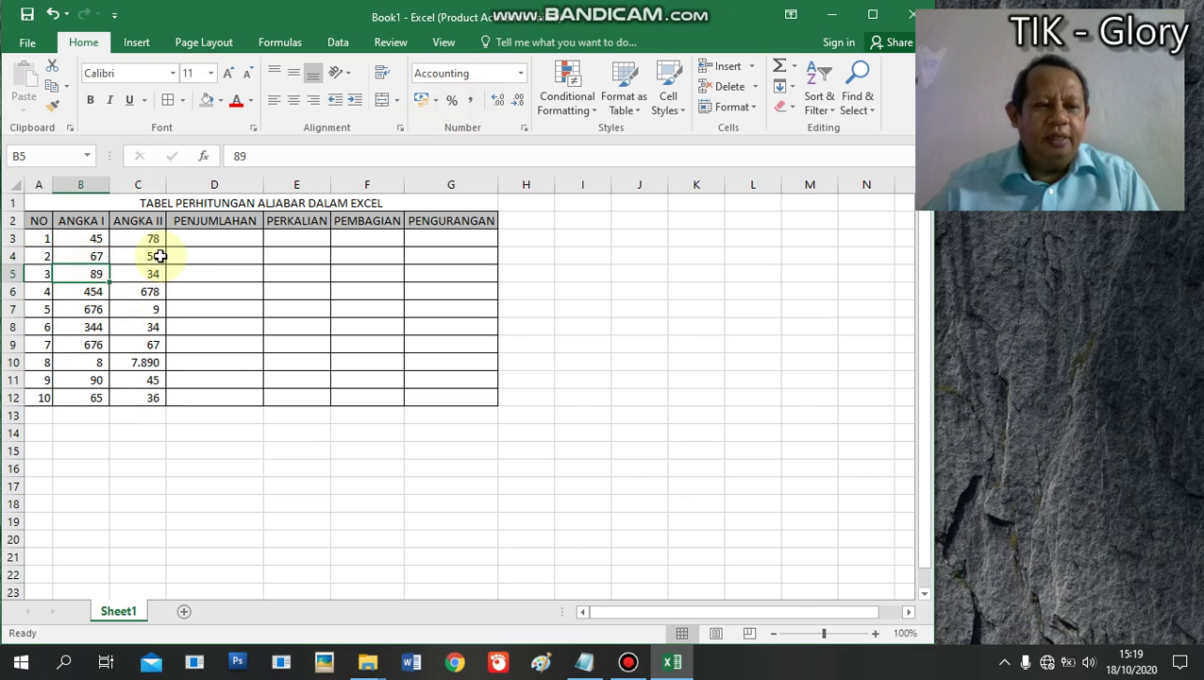
drag(159, 255, 159, 345)
click(235, 269)
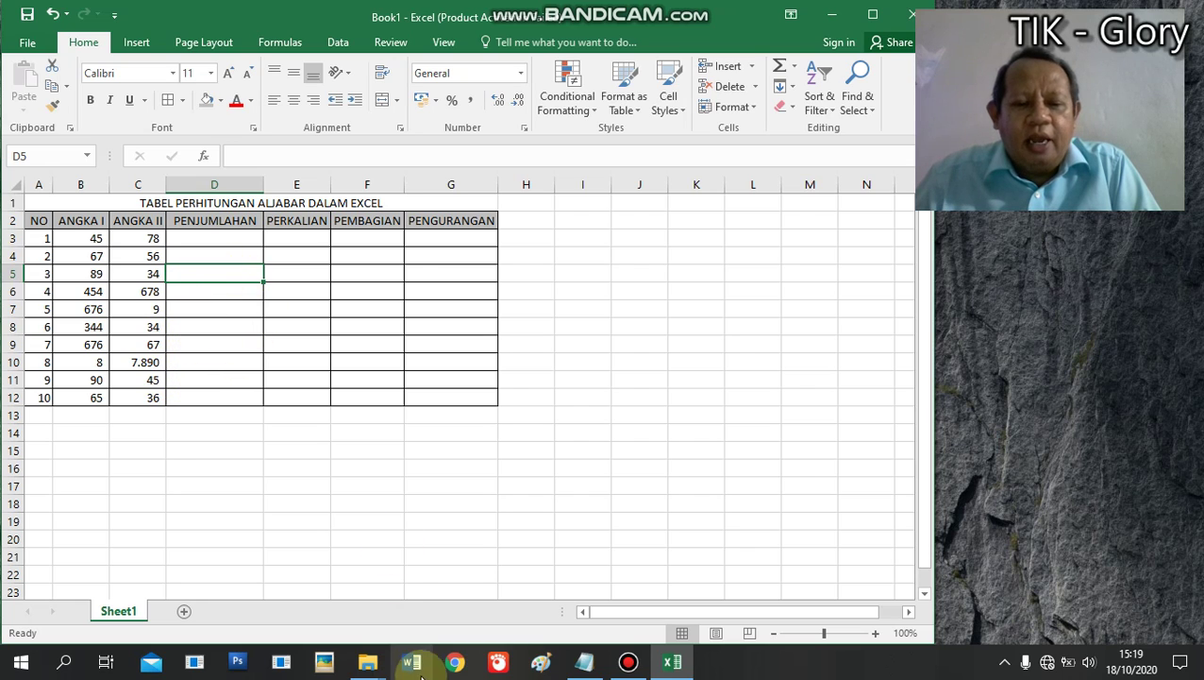
click(225, 238)
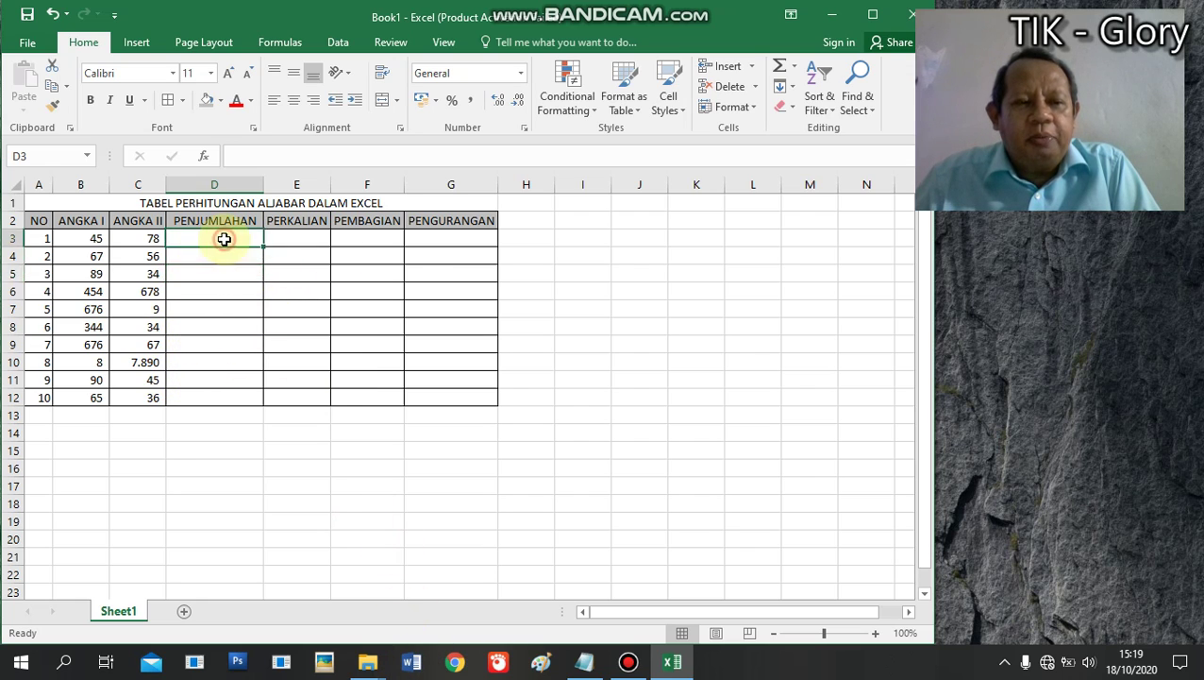
click(321, 236)
click(373, 240)
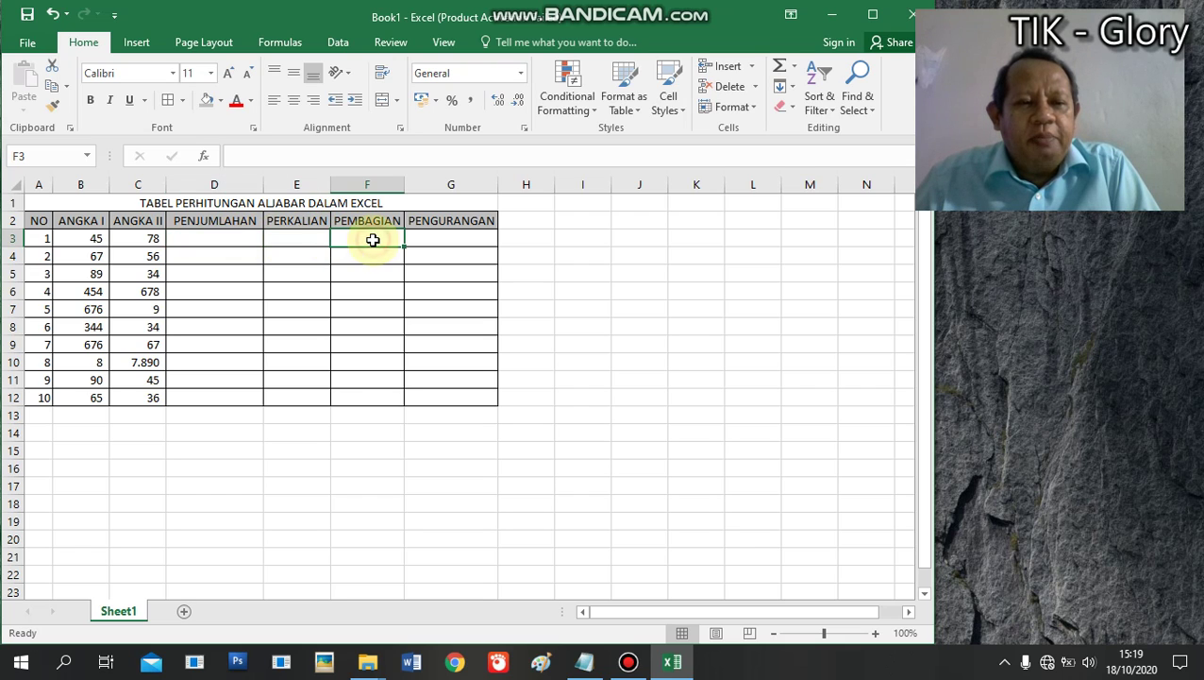
click(451, 236)
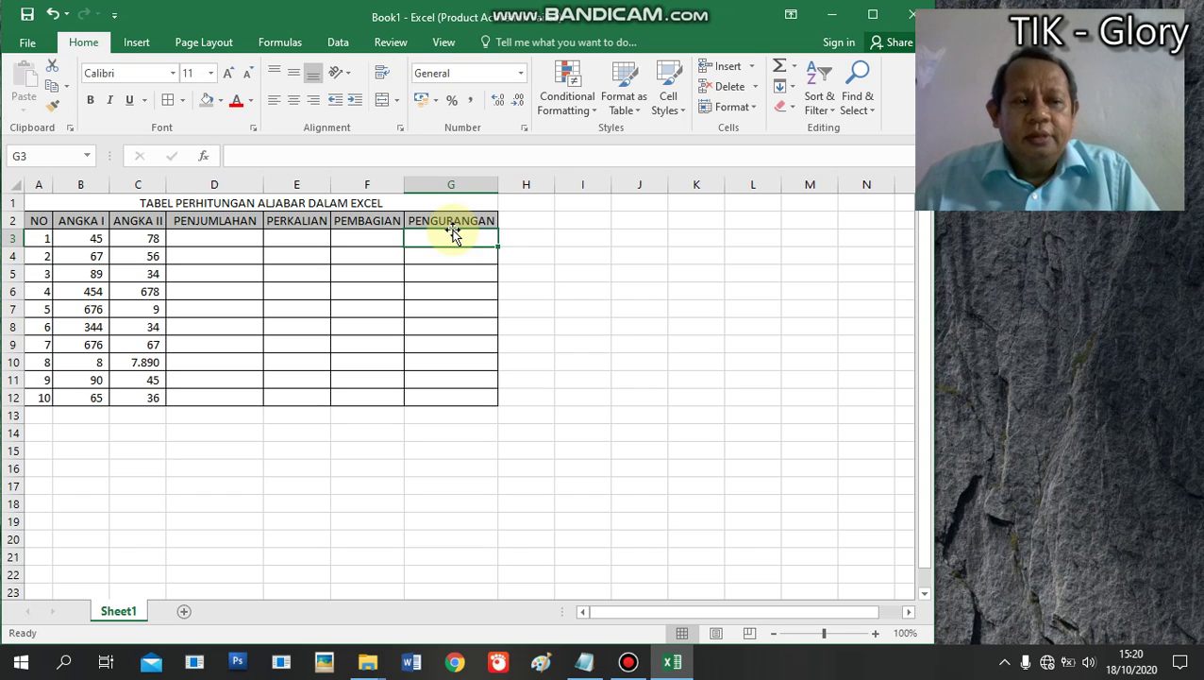
click(242, 235)
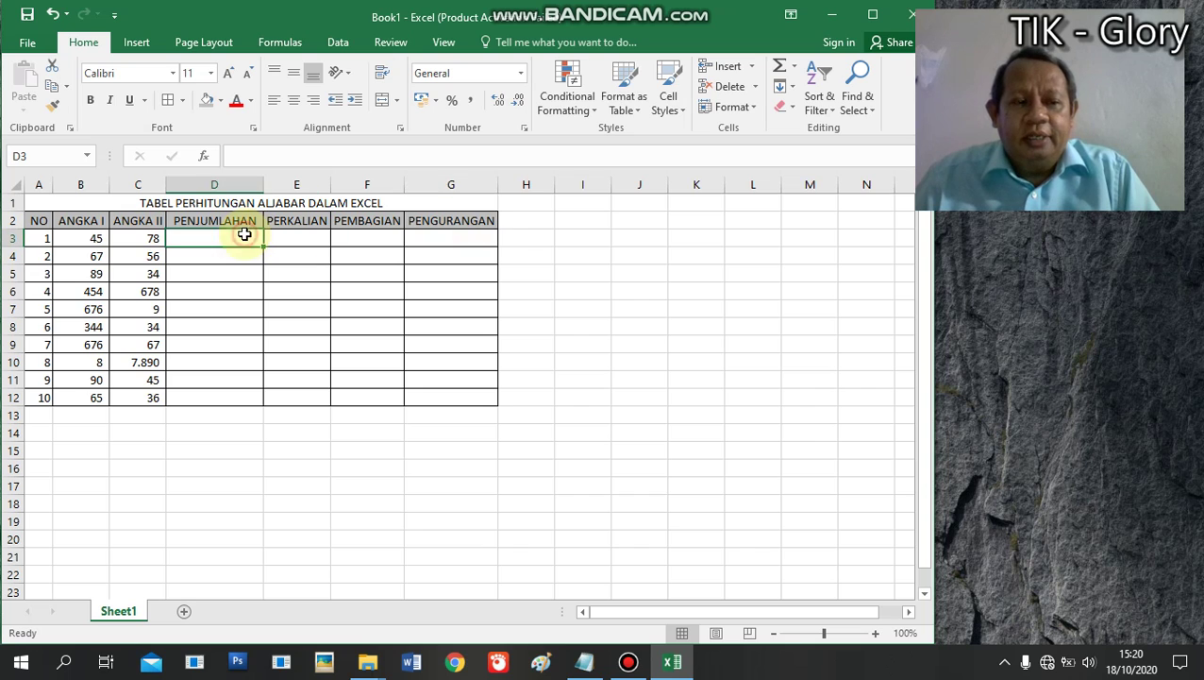